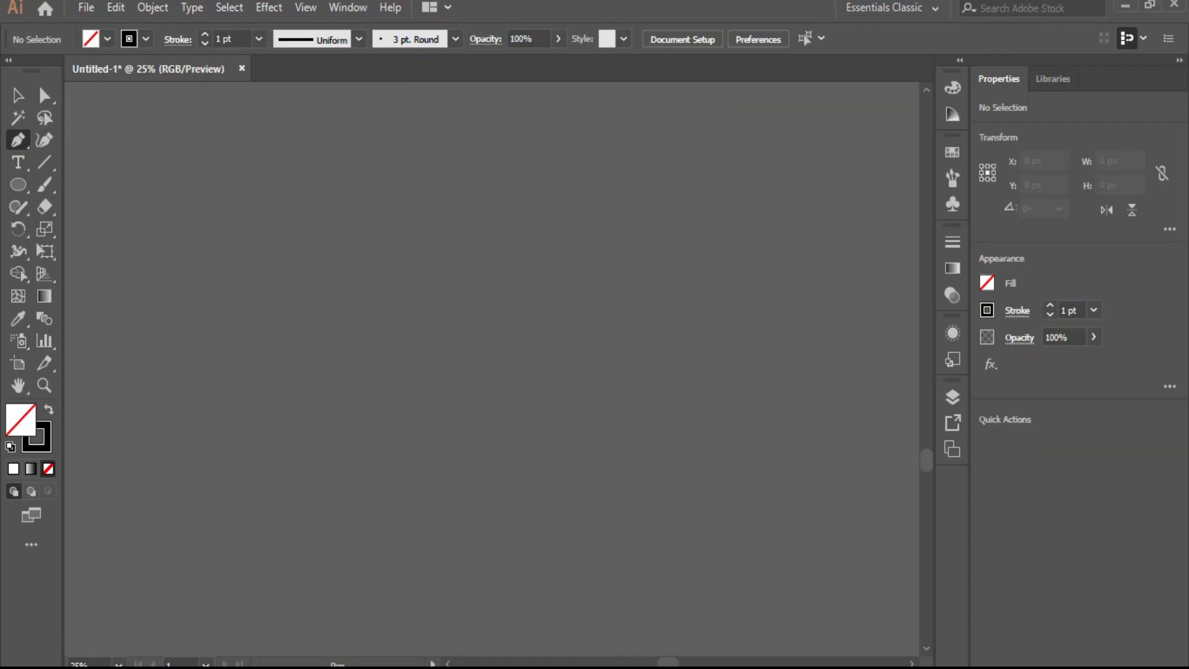
Place the outline's first anchor at the horn tip near the top of the artboard.
{"action": "left_click", "coordinate": [402, 133]}
Draw the curved outline down the first horn and the second horn tip, with a sharp corner at the horn base.
{"action": "left_click_drag", "start_coordinate": [345, 240], "coordinate": [334, 312]}
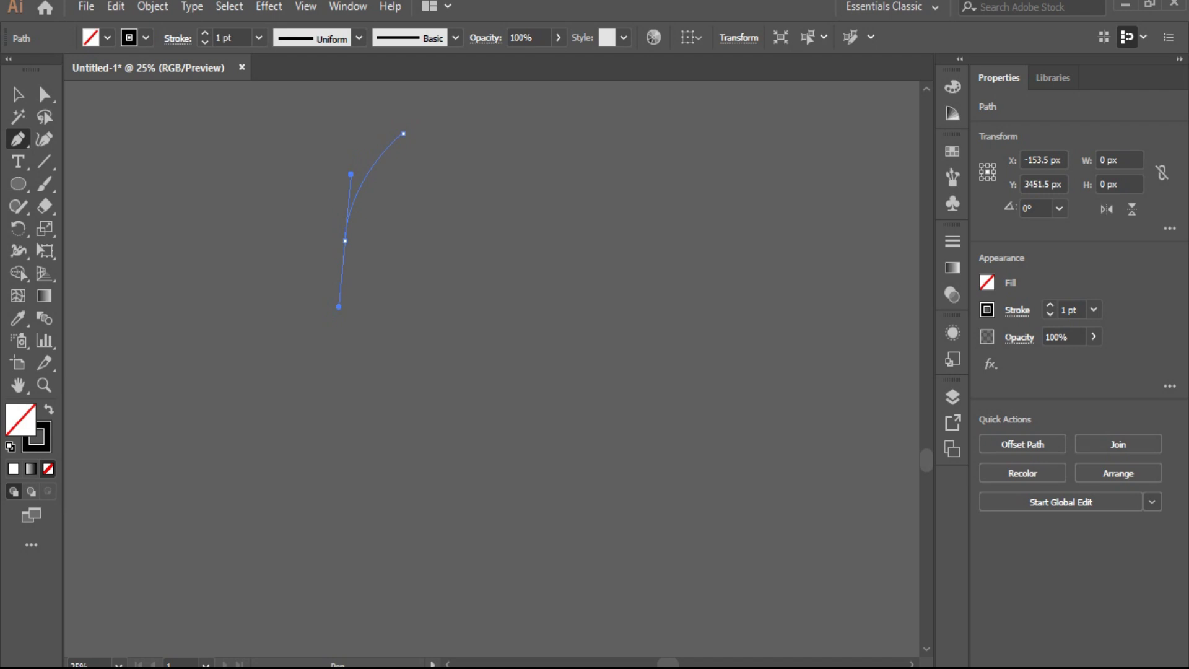
{"action": "mouse_move", "coordinate": [345, 240]}
{"action": "left_mouse_down"}
{"action": "mouse_move", "coordinate": [403, 240]}
{"action": "mouse_move", "coordinate": [322, 247]}
{"action": "left_mouse_up"}
{"action": "mouse_move", "coordinate": [322, 166]}
{"action": "left_mouse_down"}
{"action": "mouse_move", "coordinate": [332, 133]}
{"action": "mouse_move", "coordinate": [298, 264]}
{"action": "mouse_move", "coordinate": [309, 252]}
{"action": "left_mouse_up"}
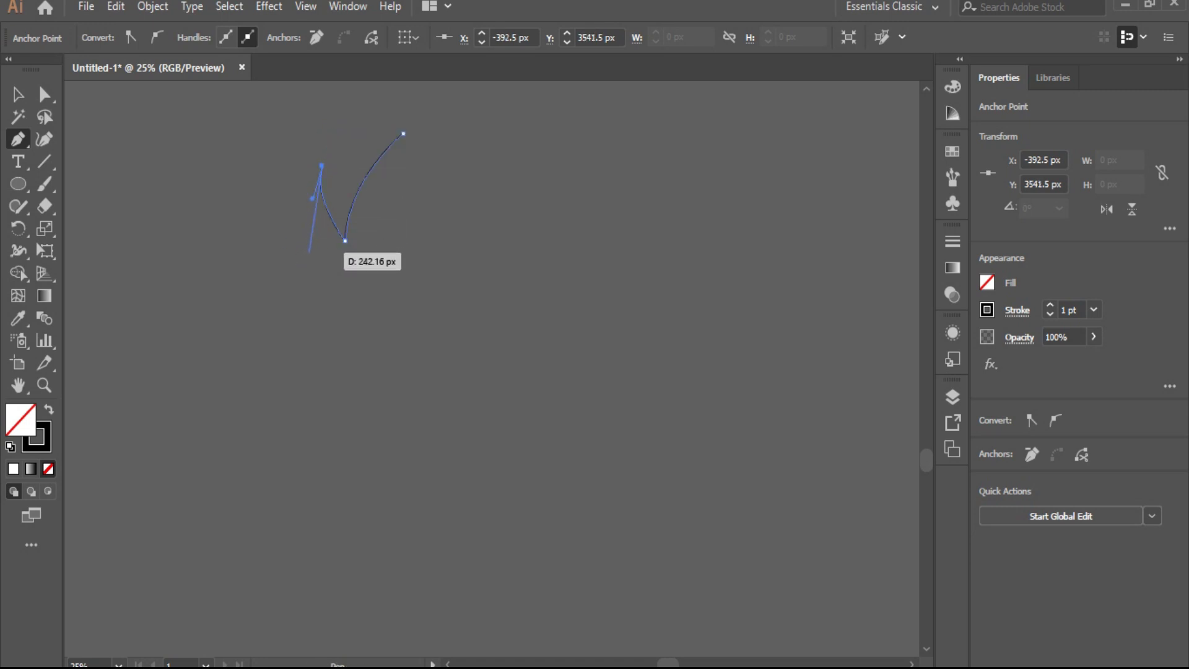
{"action": "left_click_drag", "start_coordinate": [311, 257], "coordinate": [315, 269]}
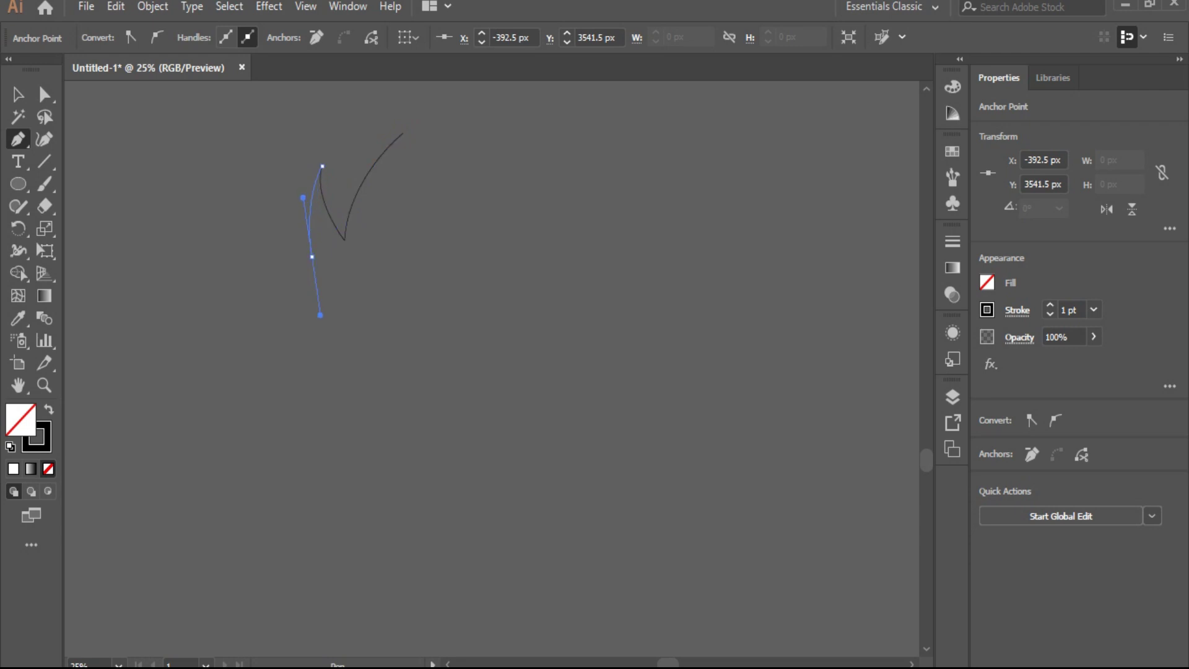
{"action": "left_click", "coordinate": [312, 256]}
{"action": "mouse_move", "coordinate": [311, 256]}
{"action": "left_mouse_down"}
{"action": "mouse_move", "coordinate": [345, 268]}
{"action": "mouse_move", "coordinate": [316, 271]}
{"action": "mouse_move", "coordinate": [325, 330]}
{"action": "left_mouse_up"}
Continue the curve down the front of the face, with a corner and a point at the muzzle.
{"action": "left_click_drag", "start_coordinate": [315, 271], "coordinate": [280, 304]}
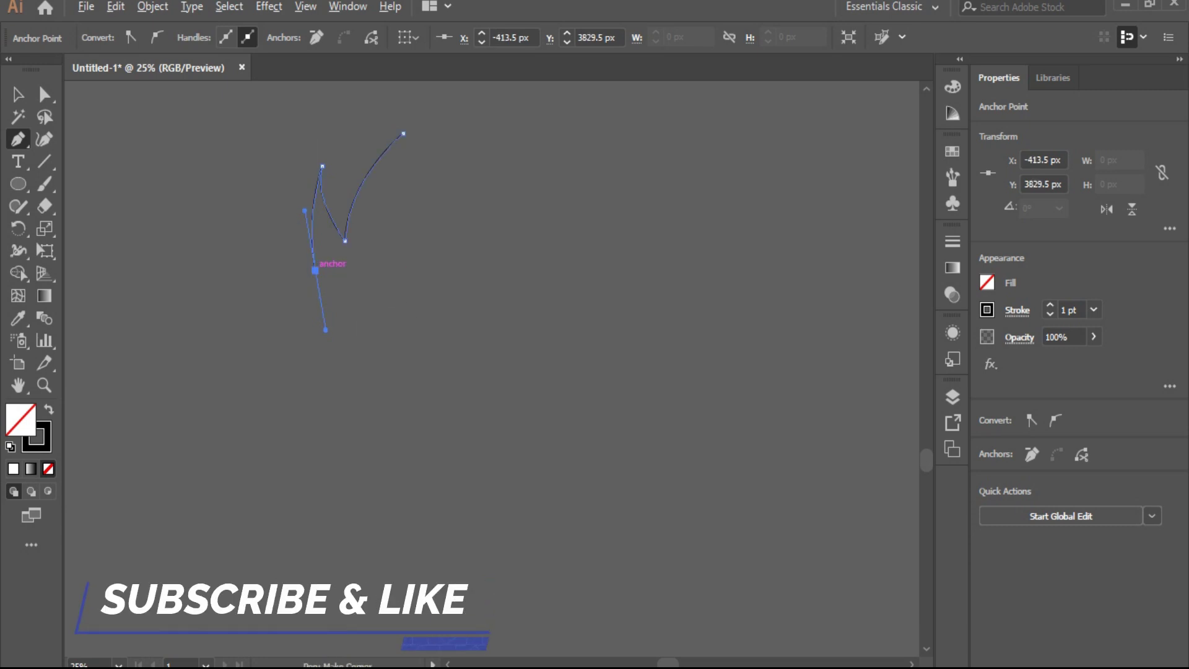
{"action": "left_click_drag", "start_coordinate": [251, 362], "coordinate": [237, 459]}
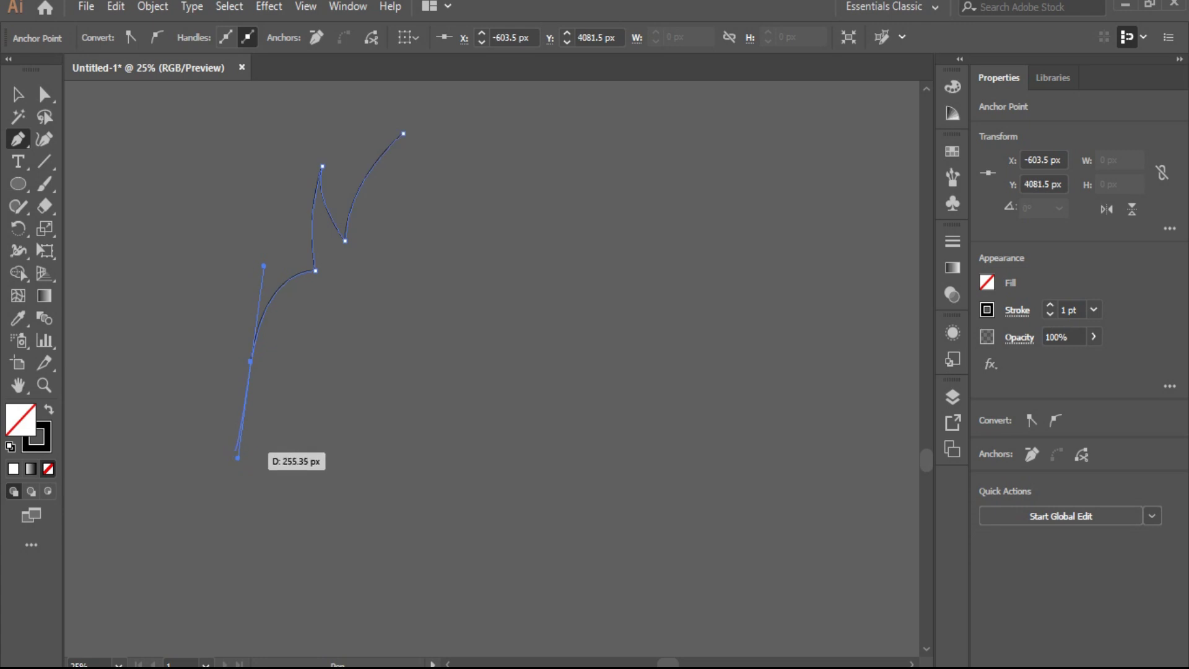
{"action": "left_click_drag", "start_coordinate": [238, 459], "coordinate": [251, 362]}
{"action": "mouse_move", "coordinate": [245, 402]}
{"action": "left_mouse_down"}
{"action": "mouse_move", "coordinate": [238, 437]}
{"action": "mouse_move", "coordinate": [285, 420]}
{"action": "left_mouse_up"}
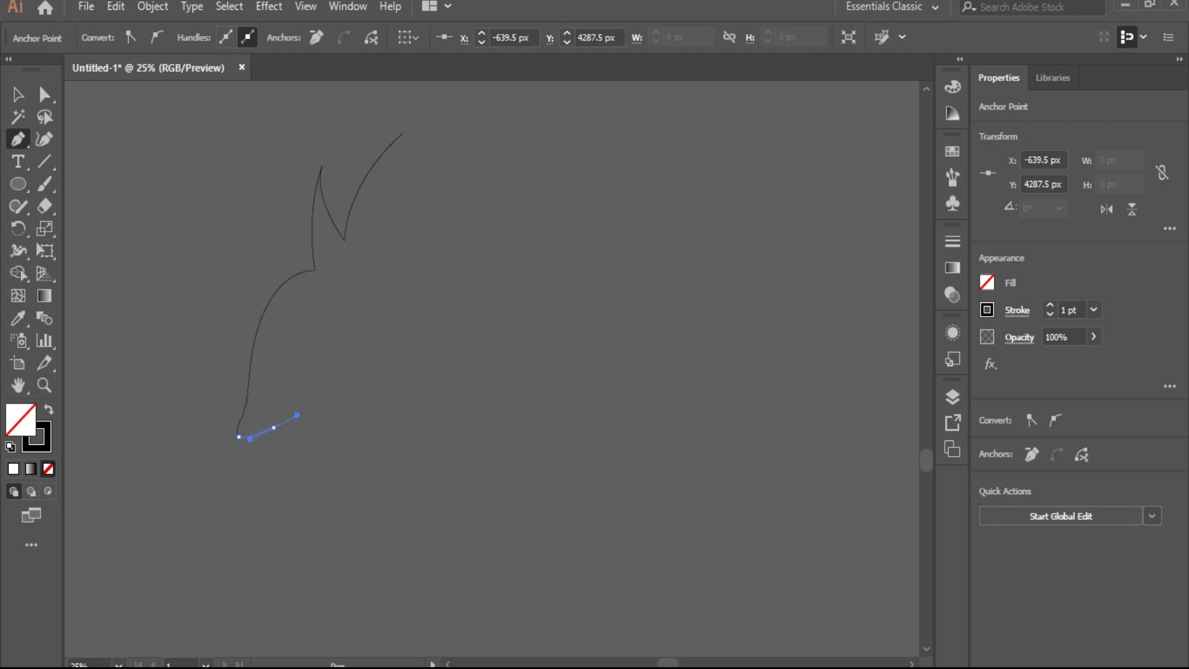
Extend the outline along the jaw and throat down to the neck tip.
{"action": "mouse_move", "coordinate": [274, 427]}
{"action": "left_mouse_down"}
{"action": "mouse_move", "coordinate": [373, 359]}
{"action": "mouse_move", "coordinate": [359, 369]}
{"action": "left_mouse_up"}
{"action": "left_click_drag", "start_coordinate": [359, 368], "coordinate": [431, 422]}
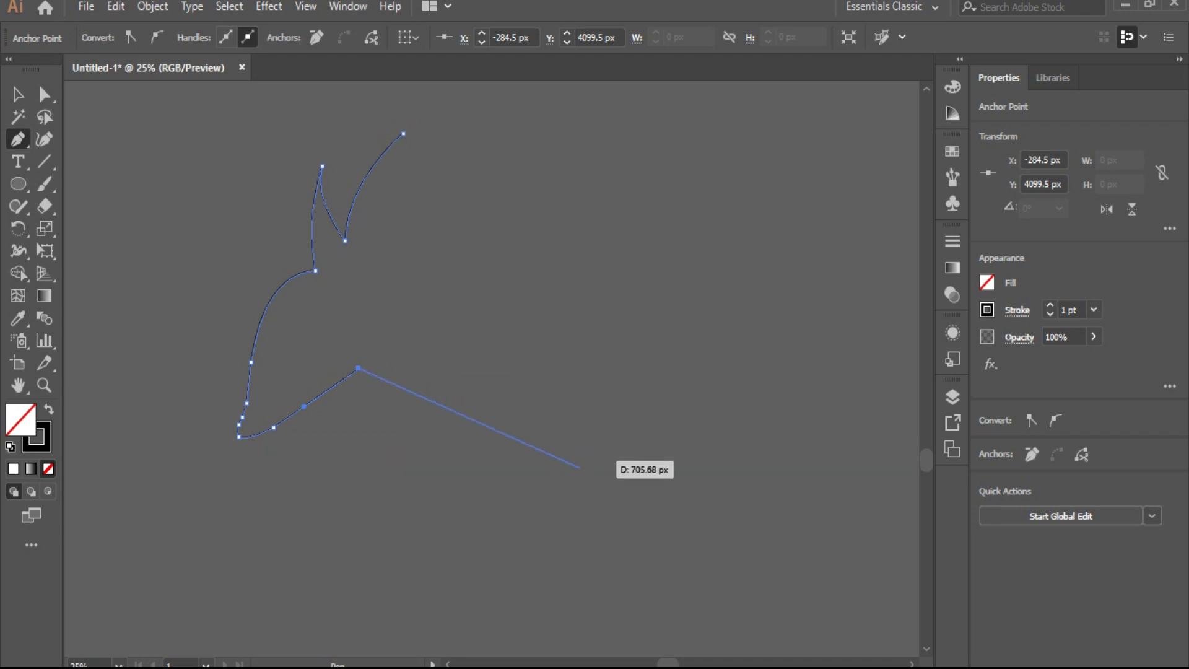
{"action": "mouse_move", "coordinate": [562, 554]}
{"action": "left_mouse_down"}
{"action": "mouse_move", "coordinate": [602, 650]}
{"action": "mouse_move", "coordinate": [685, 571]}
{"action": "left_mouse_up"}
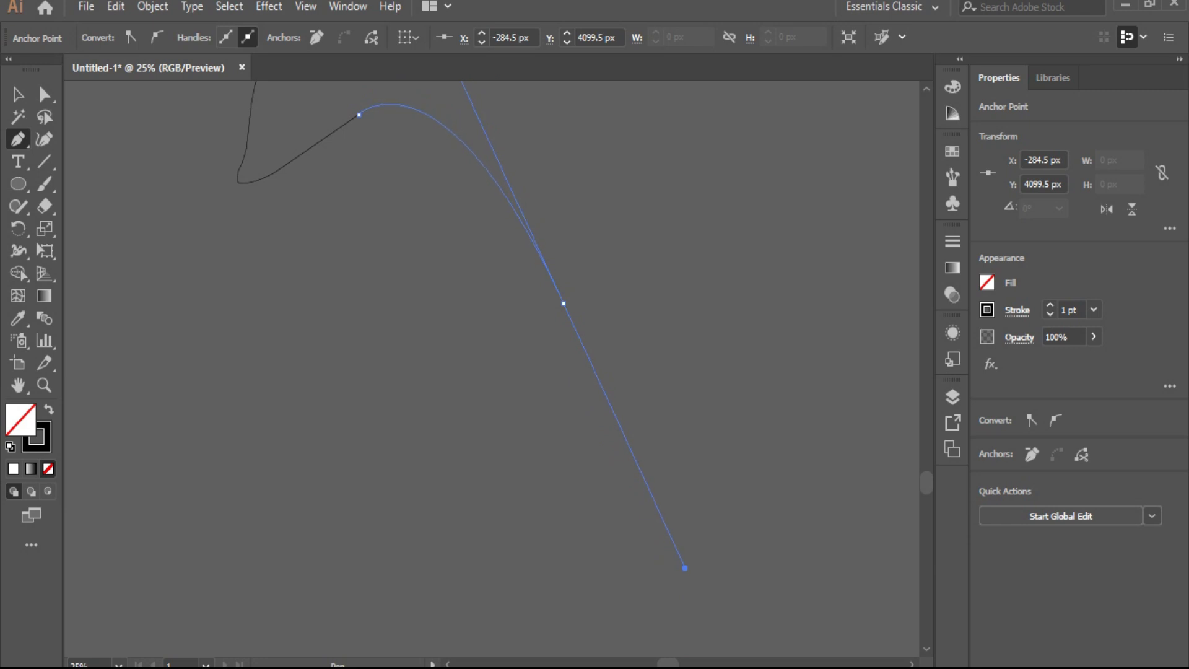
{"action": "scroll", "coordinate": [916, 474], "scroll_direction": "up", "scroll_amount": 2}
{"action": "scroll", "coordinate": [916, 473], "scroll_direction": "up", "scroll_amount": 2}
{"action": "scroll", "coordinate": [917, 473], "scroll_direction": "up", "scroll_amount": 1}
{"action": "scroll", "coordinate": [916, 474], "scroll_direction": "up", "scroll_amount": 1}
{"action": "mouse_move", "coordinate": [562, 580]}
{"action": "left_mouse_down"}
{"action": "mouse_move", "coordinate": [563, 457]}
{"action": "mouse_move", "coordinate": [376, 286]}
{"action": "mouse_move", "coordinate": [482, 340]}
{"action": "left_mouse_up"}
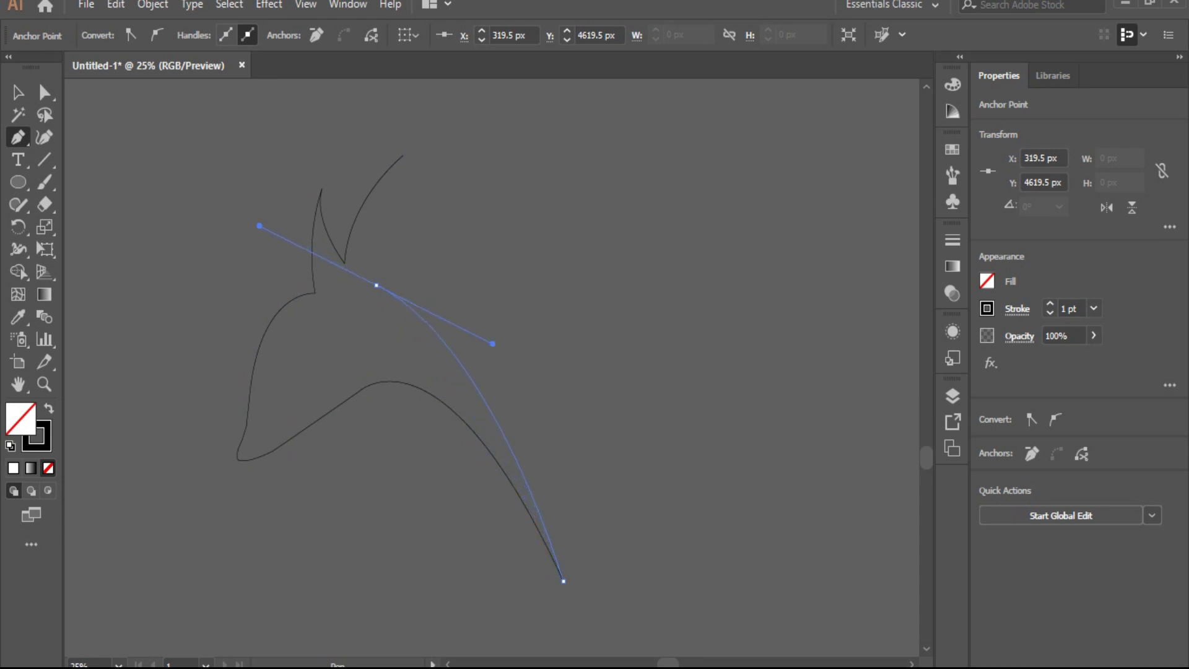
Run the back of the neck up to the horn tip, reshape the horn's back edge, and close the path.
{"action": "left_click_drag", "start_coordinate": [376, 286], "coordinate": [399, 159]}
{"action": "left_click", "coordinate": [403, 156]}
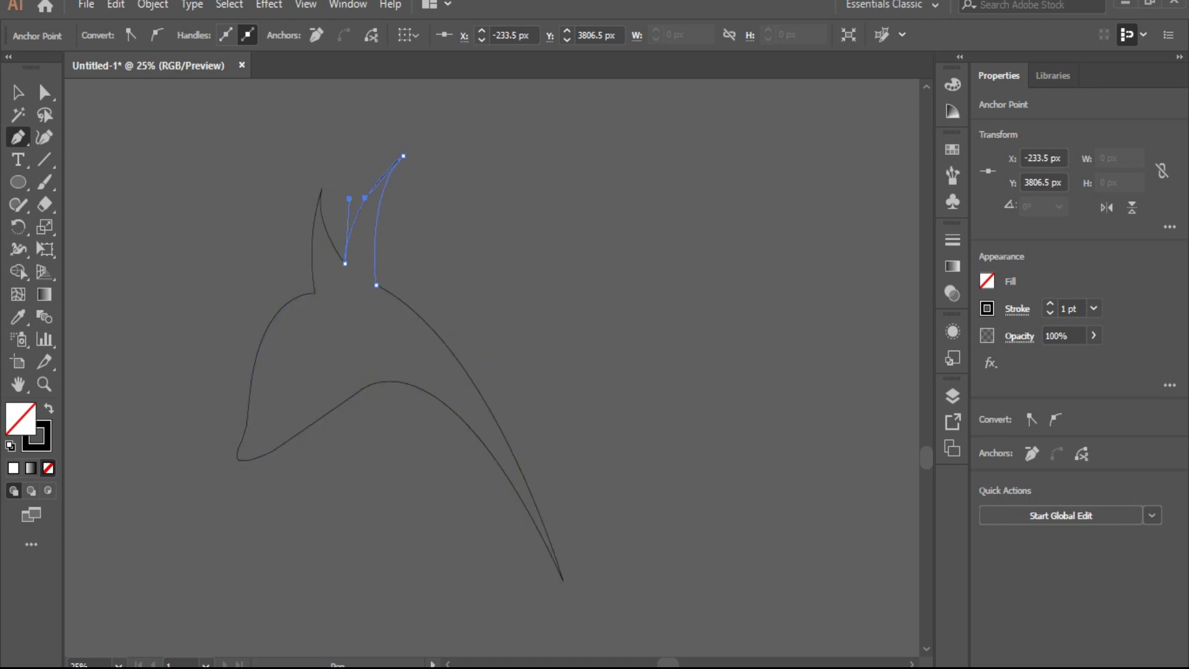
{"action": "scroll", "coordinate": [345, 372], "scroll_direction": "up", "scroll_amount": 2}
{"action": "scroll", "coordinate": [345, 372], "scroll_direction": "up", "scroll_amount": 3}
{"action": "left_click_drag", "start_coordinate": [345, 485], "coordinate": [307, 552]}
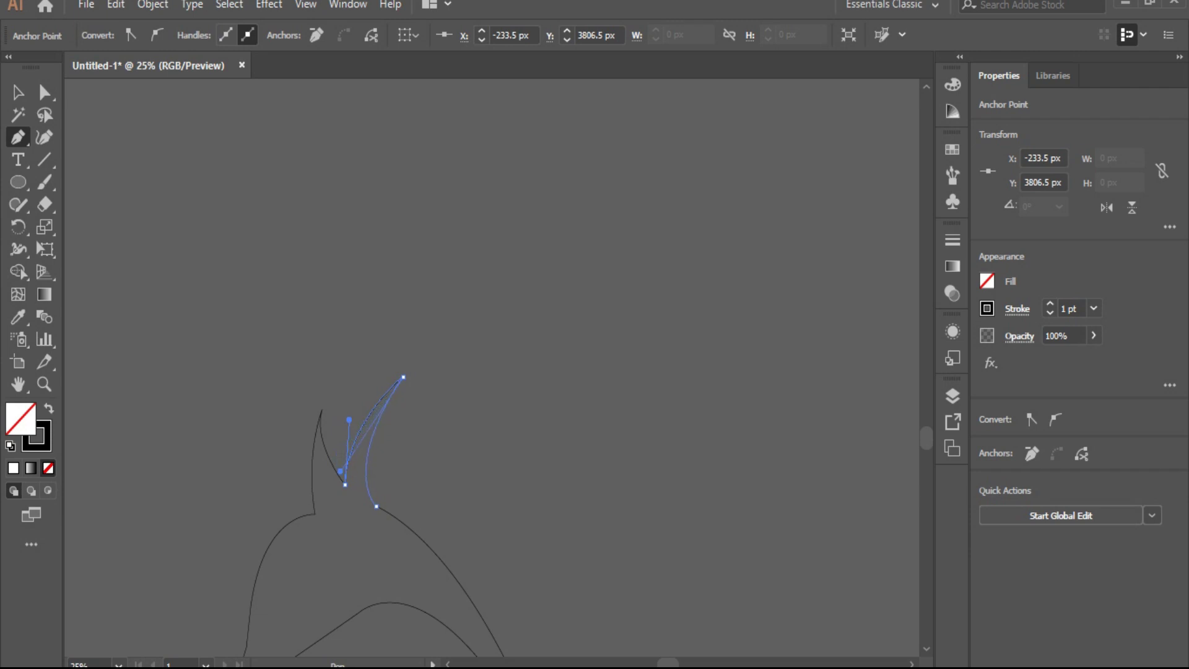
{"action": "left_click", "coordinate": [322, 409]}
{"action": "scroll", "coordinate": [495, 372], "scroll_direction": "down", "scroll_amount": 2}
{"action": "scroll", "coordinate": [496, 372], "scroll_direction": "down", "scroll_amount": 3}
Fill the antelope head shape with solid black.
{"action": "key", "text": "v"}
{"action": "key", "text": "ctrl+shift+a"}
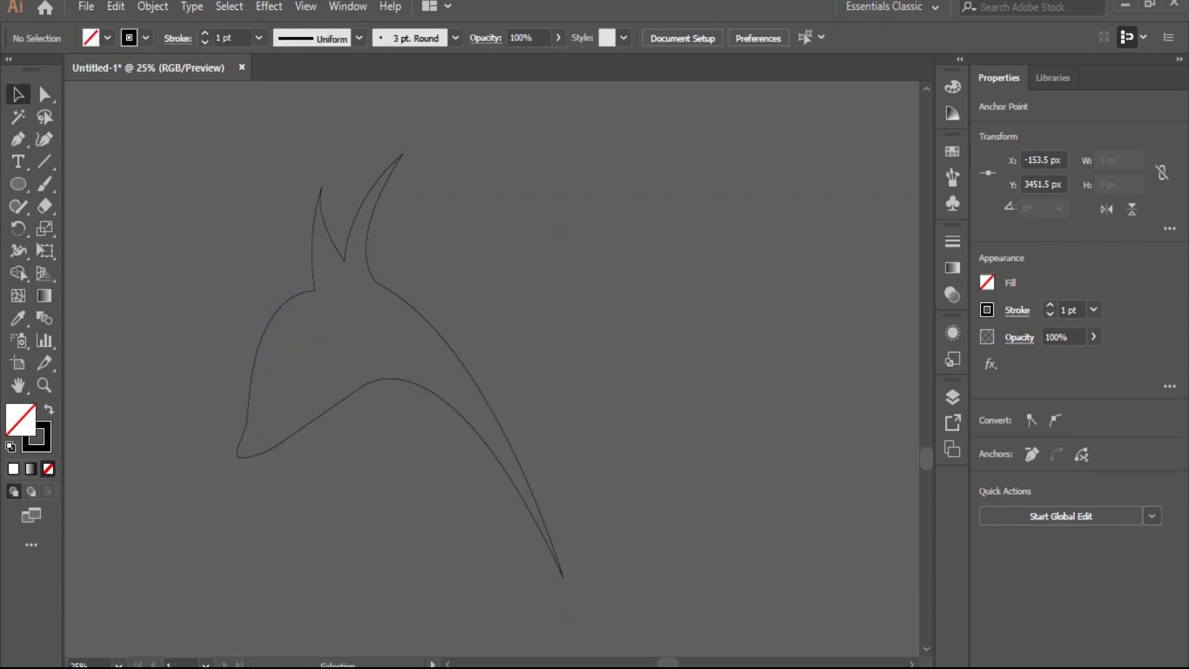
{"action": "left_click", "coordinate": [561, 570]}
{"action": "left_click", "coordinate": [107, 37]}
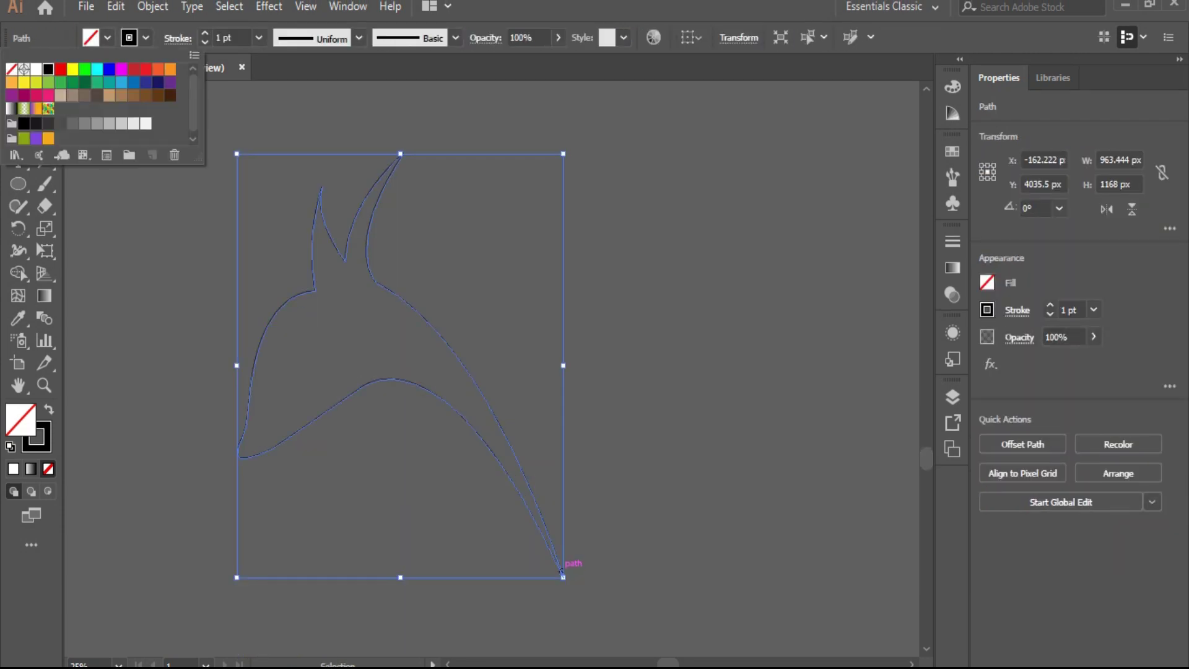
{"action": "left_click", "coordinate": [48, 68]}
{"action": "left_click_drag", "start_coordinate": [392, 366], "coordinate": [401, 366]}
Smooth the inner horn edges and the notch between the horns with the Curvature tool.
{"action": "left_click", "coordinate": [44, 139]}
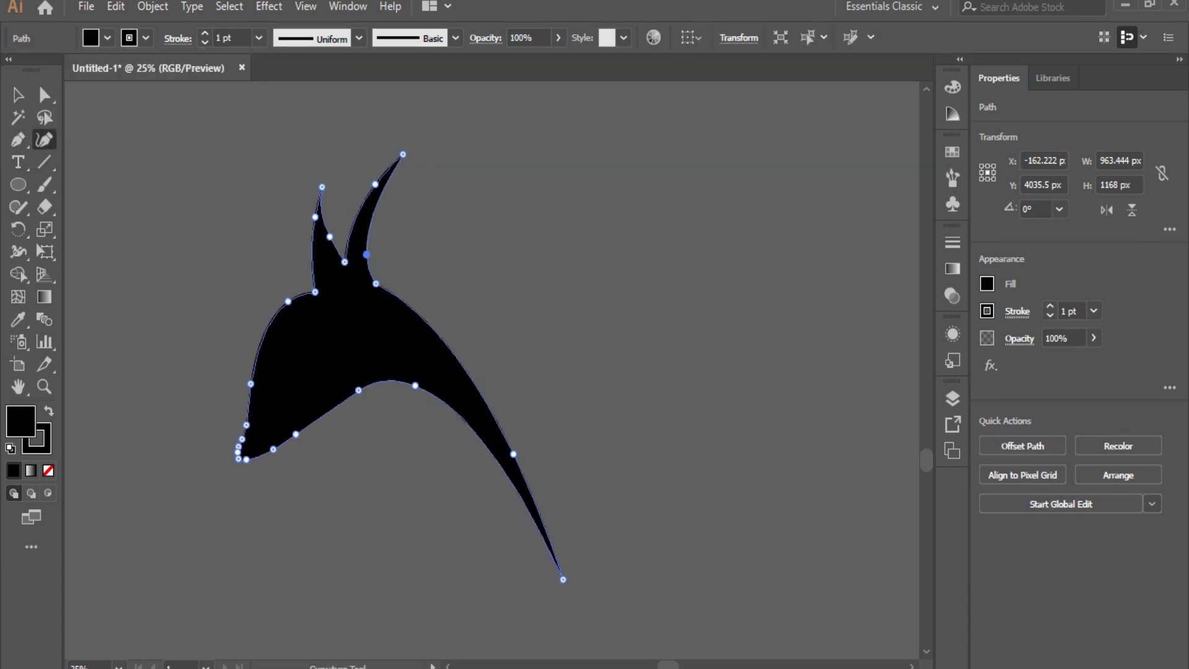
{"action": "left_click_drag", "start_coordinate": [366, 255], "coordinate": [370, 255]}
{"action": "left_click", "coordinate": [326, 243]}
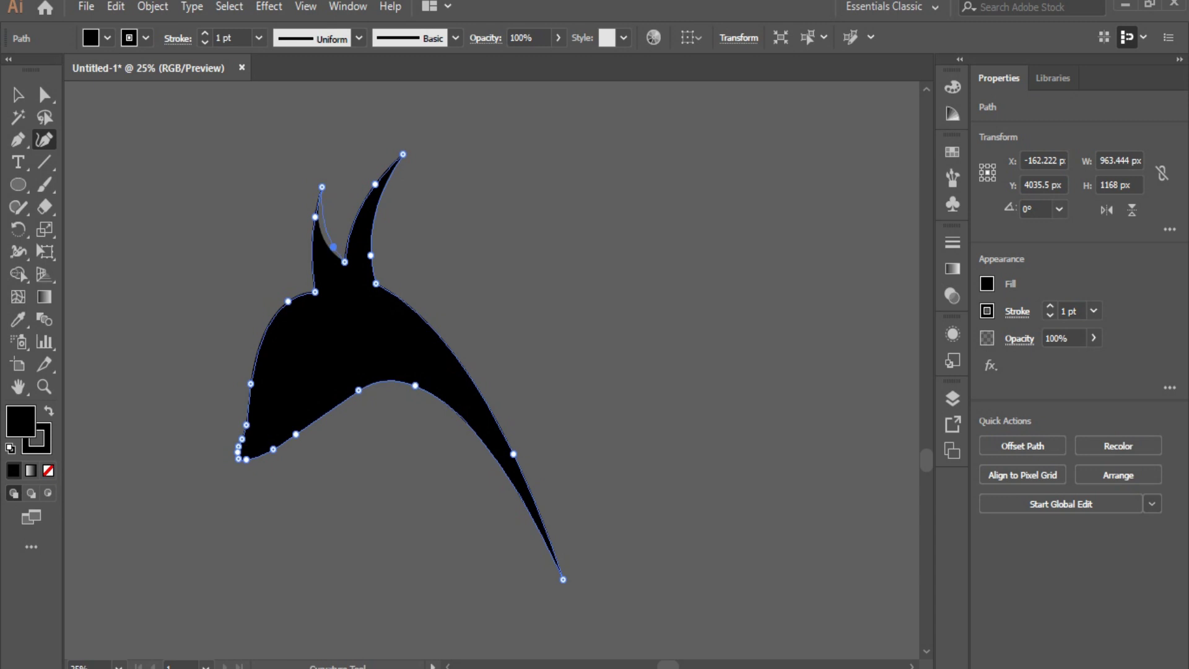
{"action": "left_click_drag", "start_coordinate": [344, 262], "coordinate": [342, 267]}
{"action": "key", "text": "v"}
{"action": "key", "text": "ctrl+shift+a"}
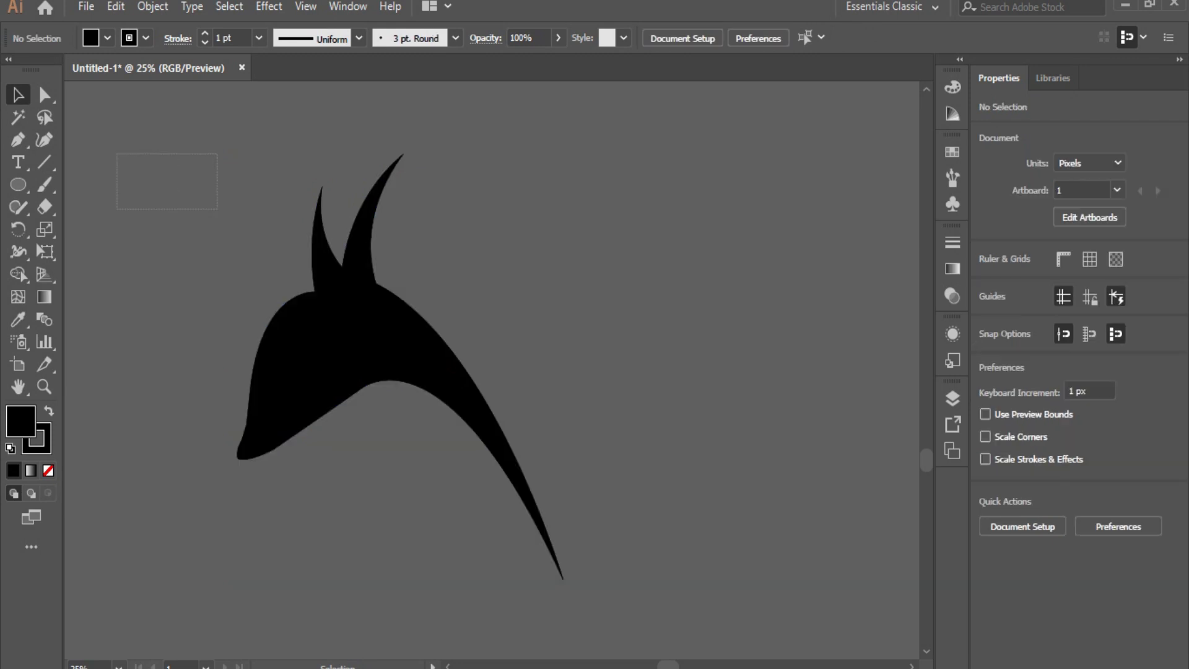
Draw a thin stripe path along the neck curve and bow its inner edge outward.
{"action": "key", "text": "p"}
{"action": "left_click", "coordinate": [408, 395]}
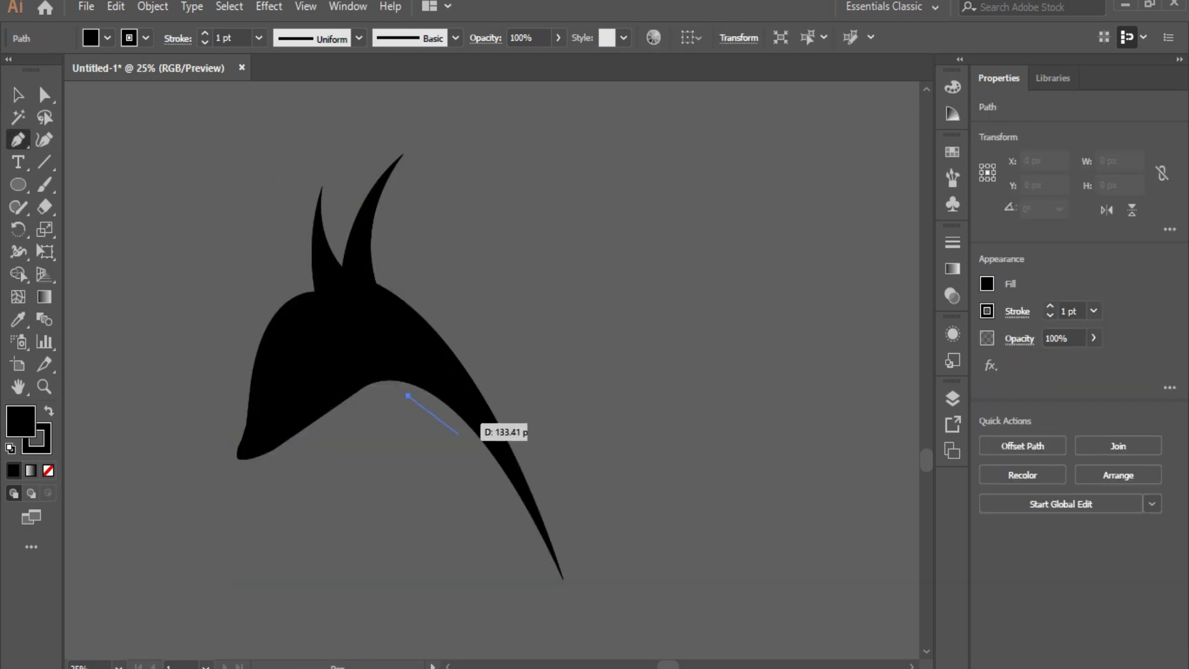
{"action": "mouse_move", "coordinate": [540, 547]}
{"action": "left_mouse_down"}
{"action": "mouse_move", "coordinate": [594, 655]}
{"action": "mouse_move", "coordinate": [612, 610]}
{"action": "mouse_move", "coordinate": [599, 598]}
{"action": "left_mouse_up"}
{"action": "left_click", "coordinate": [18, 95]}
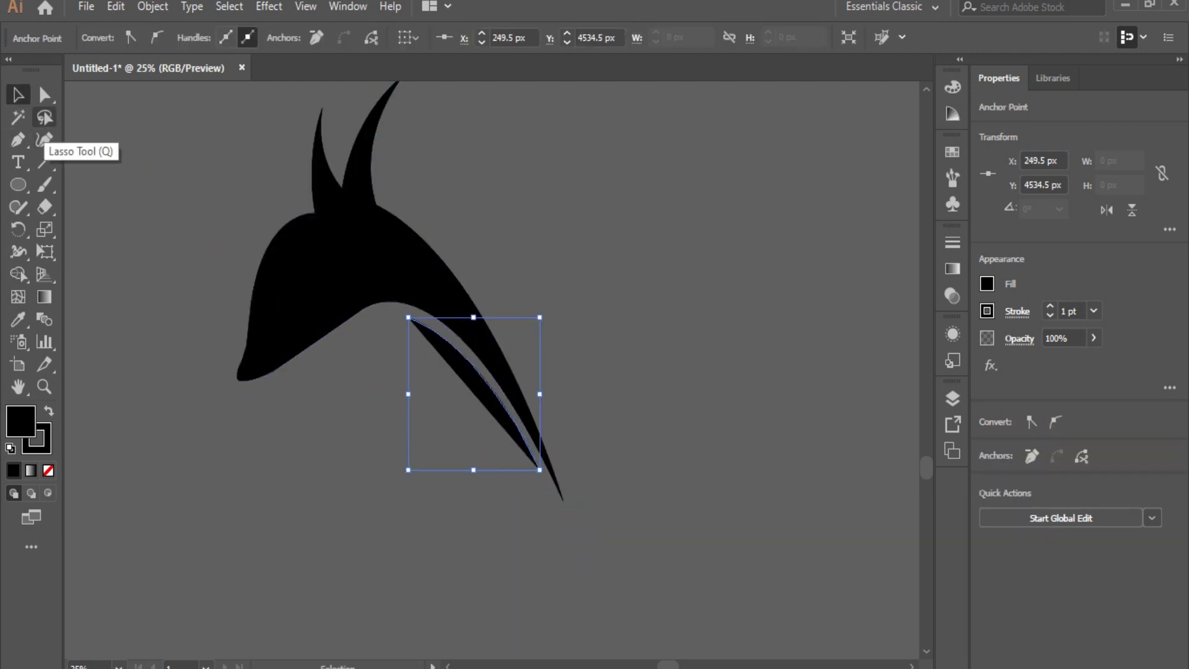
{"action": "left_click", "coordinate": [44, 140]}
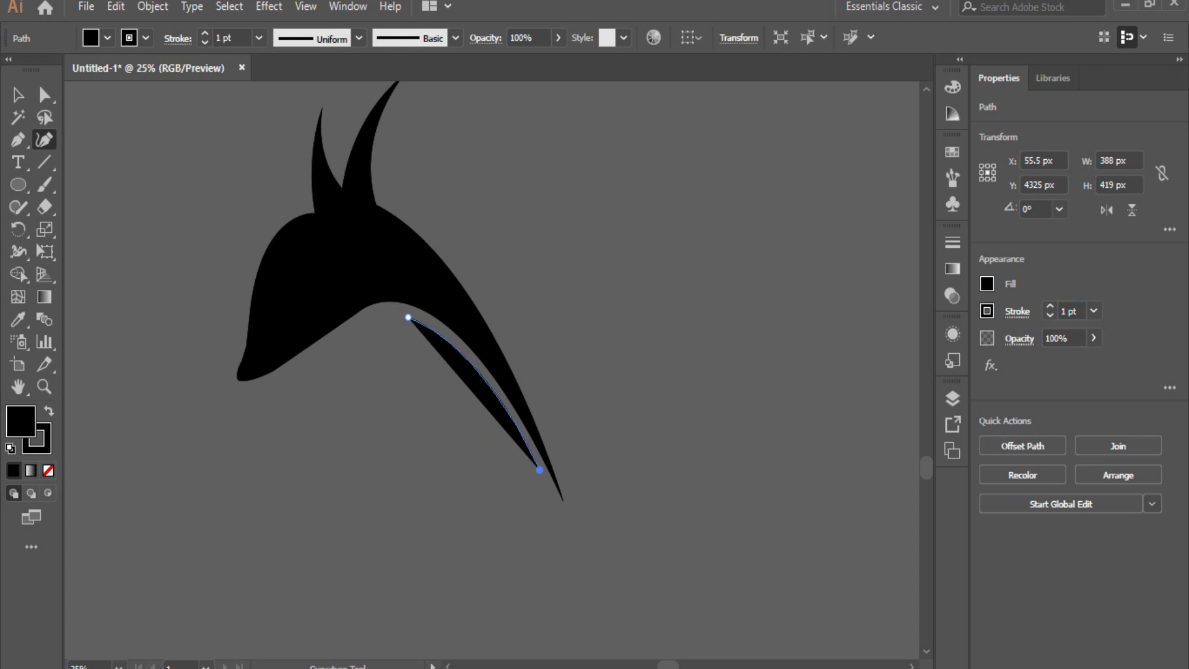
{"action": "left_click", "coordinate": [18, 139]}
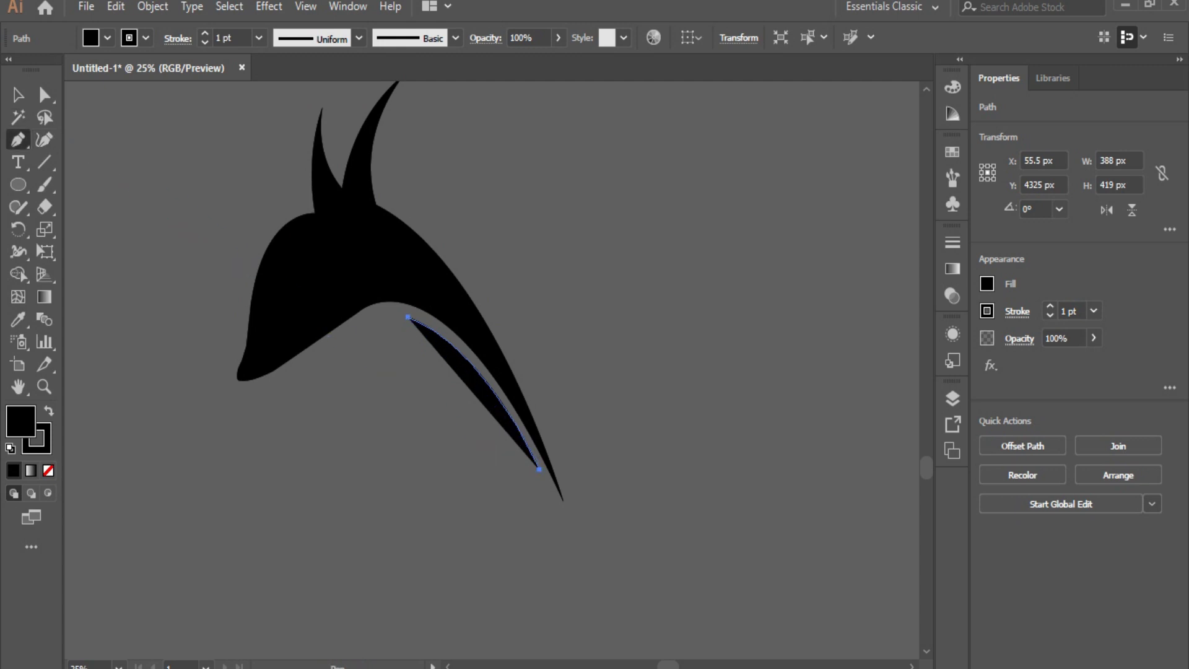
{"action": "key", "text": "shift+grave"}
{"action": "left_click", "coordinate": [453, 363]}
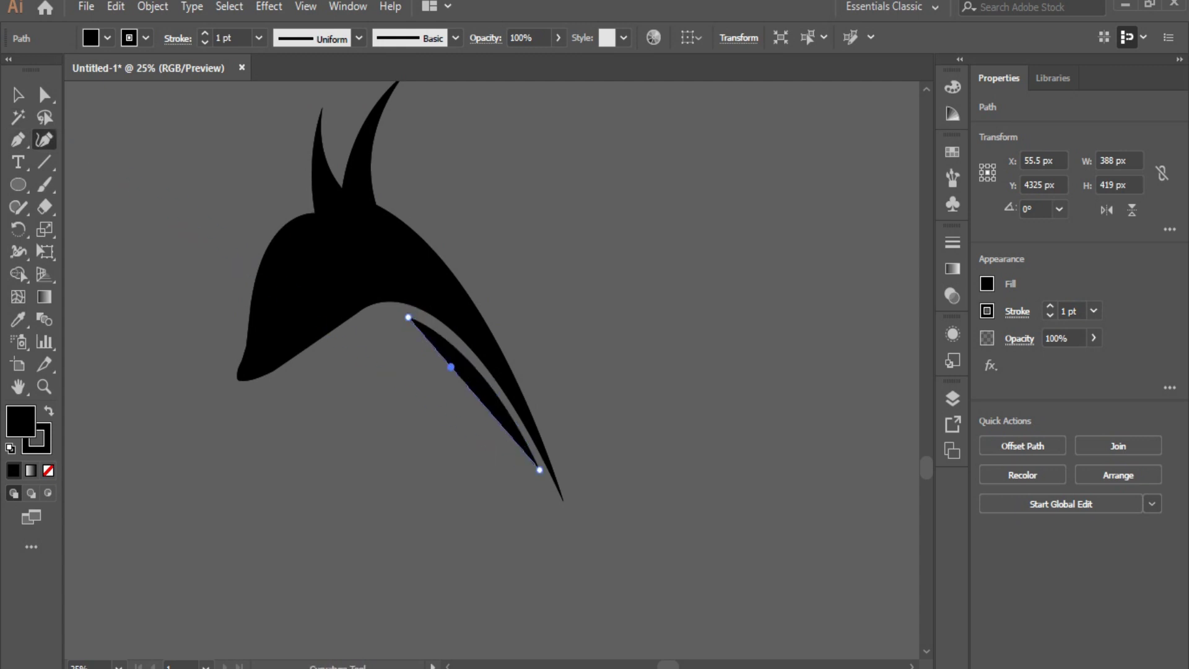
{"action": "left_click_drag", "start_coordinate": [454, 363], "coordinate": [455, 359]}
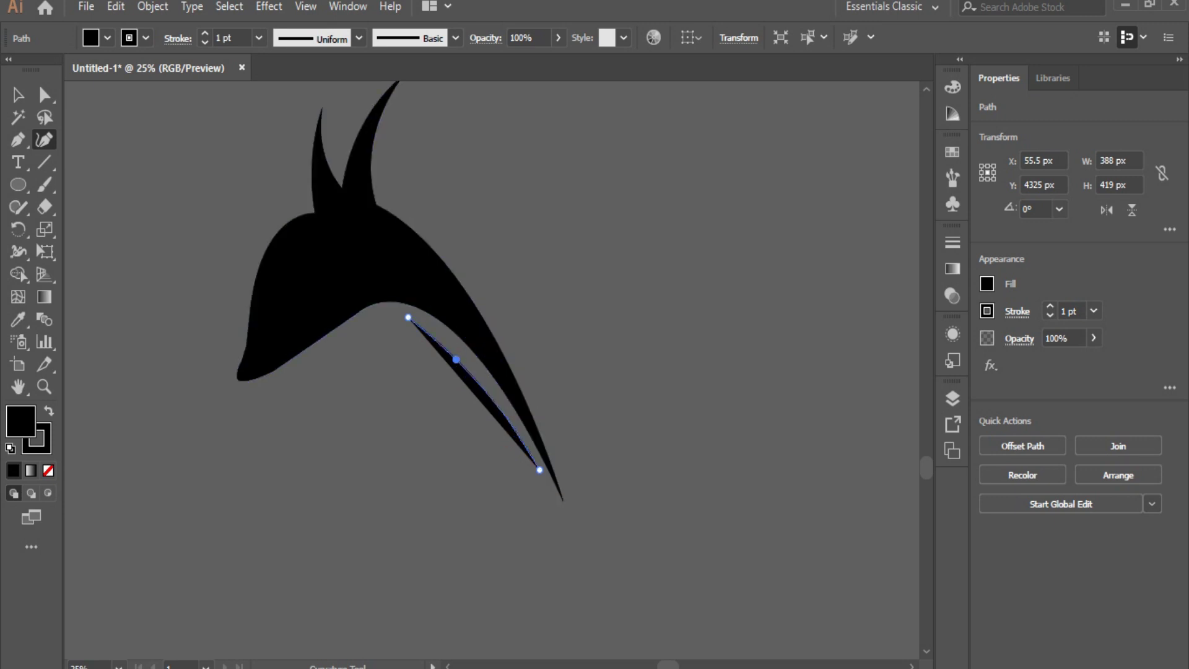
Shrink the sliver, lower its end point, and fit it against the neck's inner edge.
{"action": "key", "text": "v"}
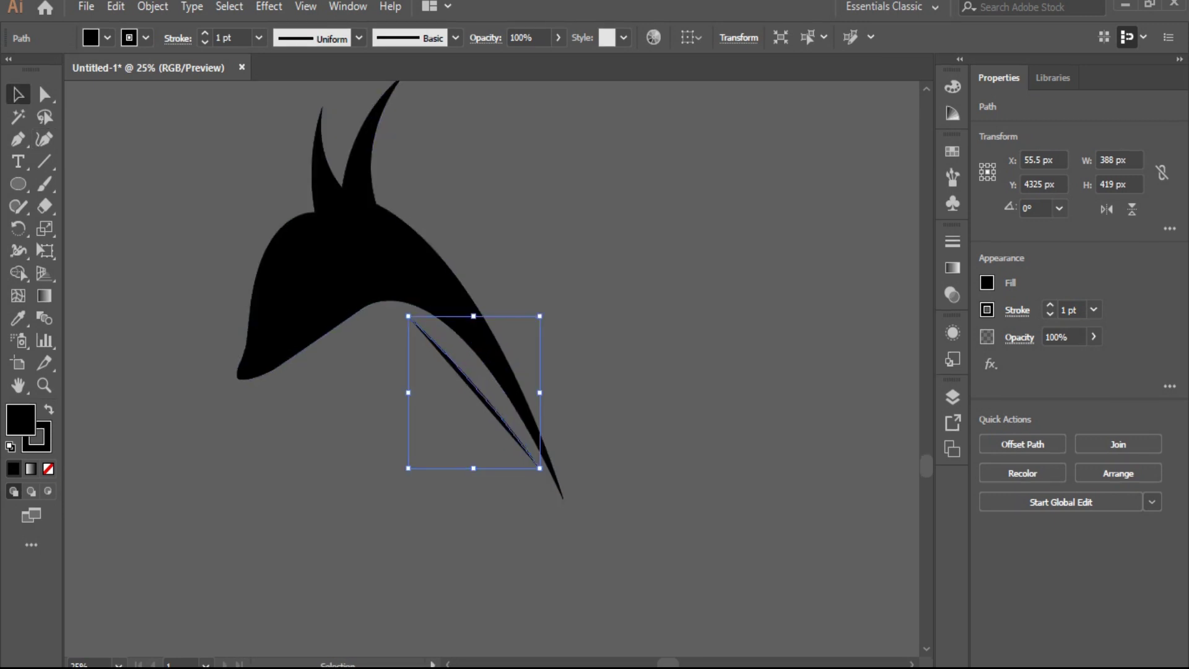
{"action": "left_click_drag", "start_coordinate": [539, 316], "coordinate": [510, 351]}
{"action": "left_click_drag", "start_coordinate": [445, 390], "coordinate": [504, 383]}
{"action": "key", "text": "shift+grave"}
{"action": "left_click_drag", "start_coordinate": [535, 447], "coordinate": [533, 453]}
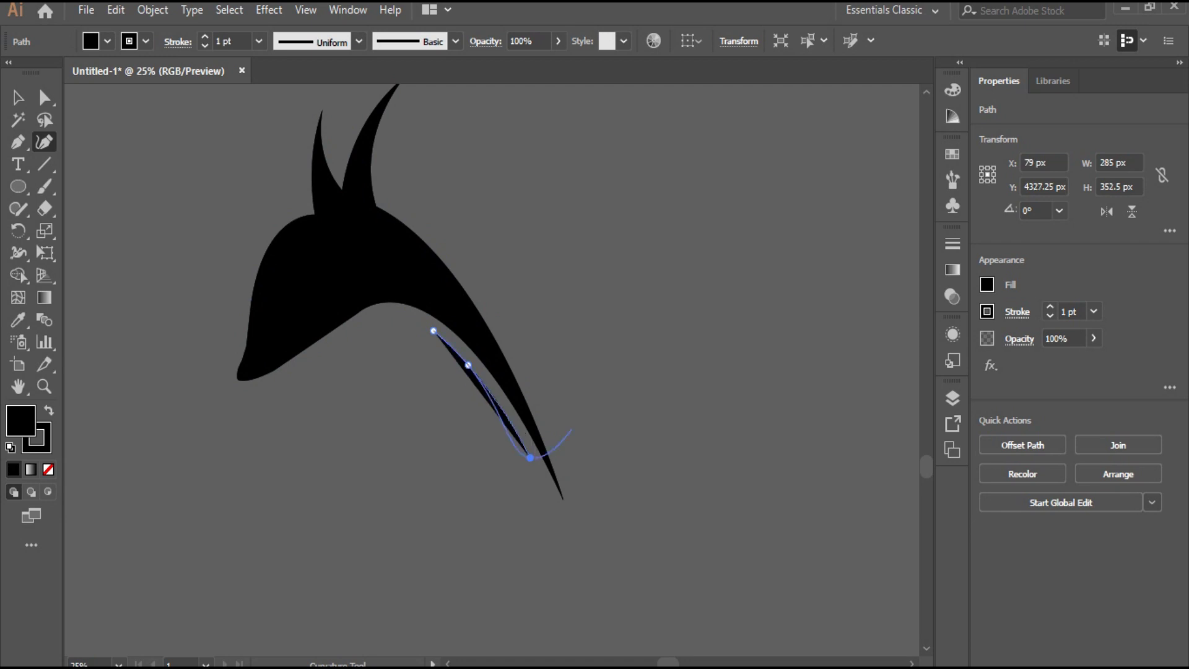
{"action": "key", "text": "v"}
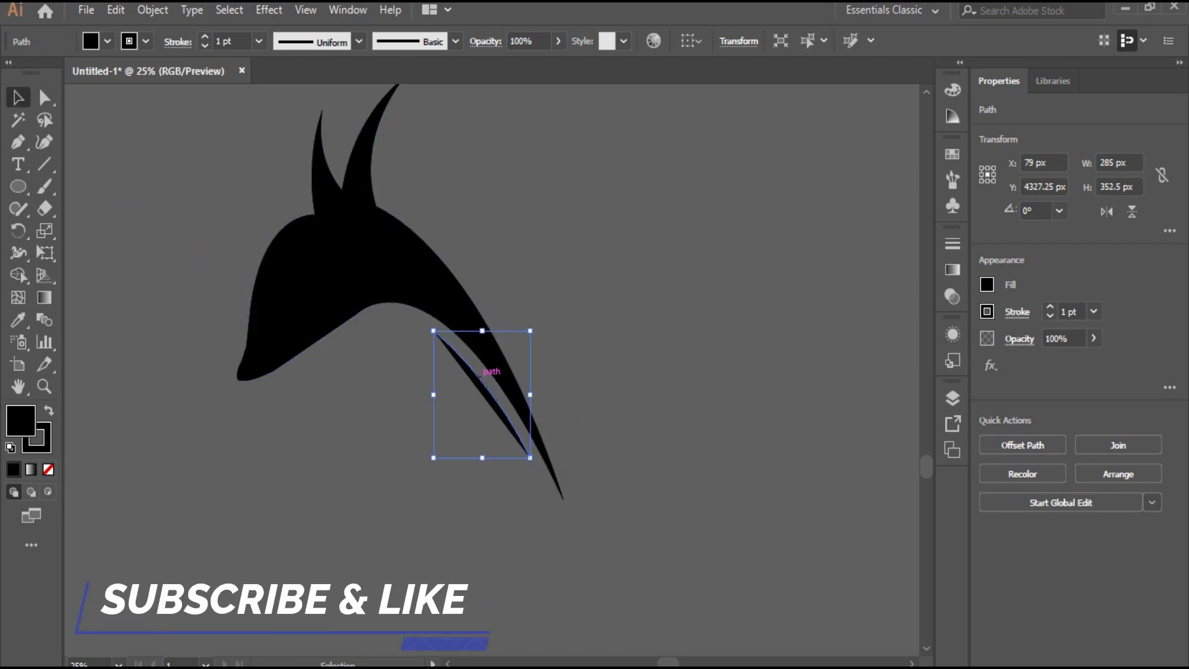
{"action": "left_click_drag", "start_coordinate": [483, 371], "coordinate": [488, 360]}
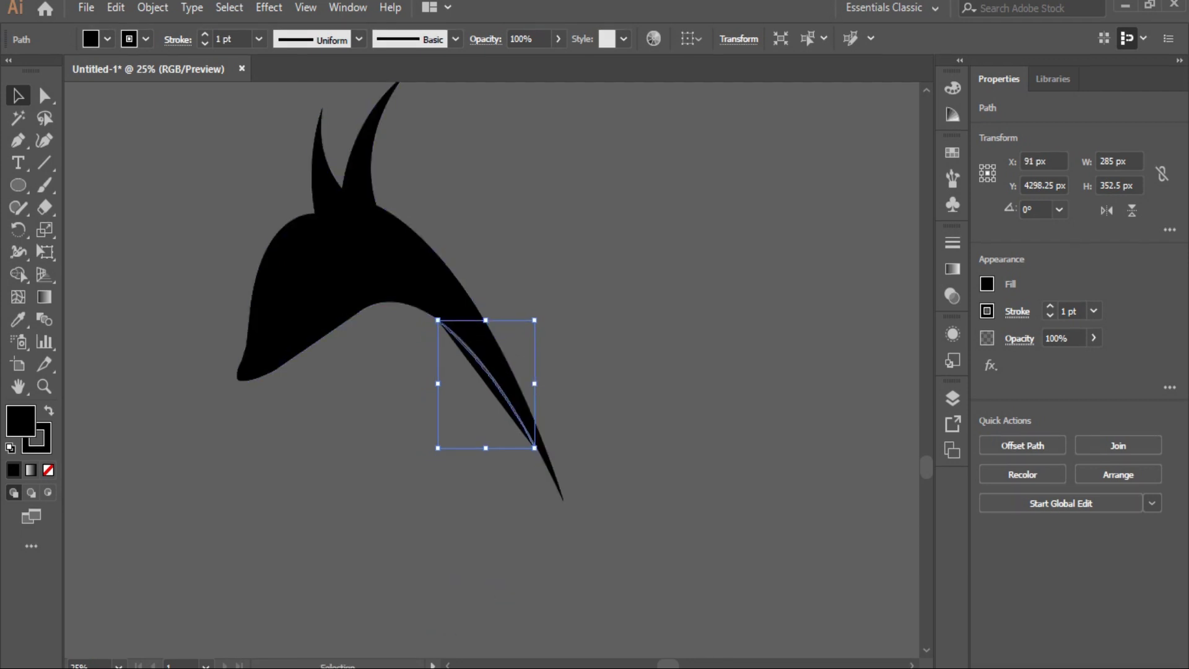
Copy the sliver upward, shrink it, and rotate it to follow the upper neck.
{"action": "key", "text": "ctrl+shift+a"}
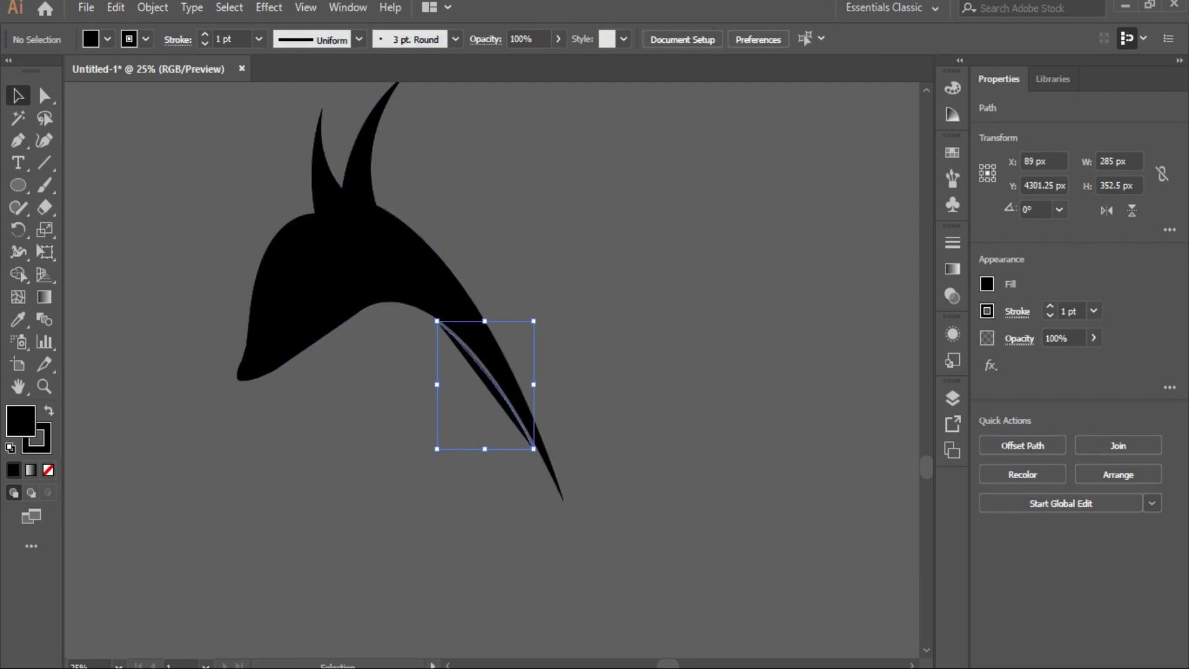
{"action": "key", "text": "ctrl+equal"}
{"action": "left_click_drag", "start_coordinate": [503, 351], "coordinate": [492, 261]}
{"action": "left_click_drag", "start_coordinate": [555, 175], "coordinate": [509, 236]}
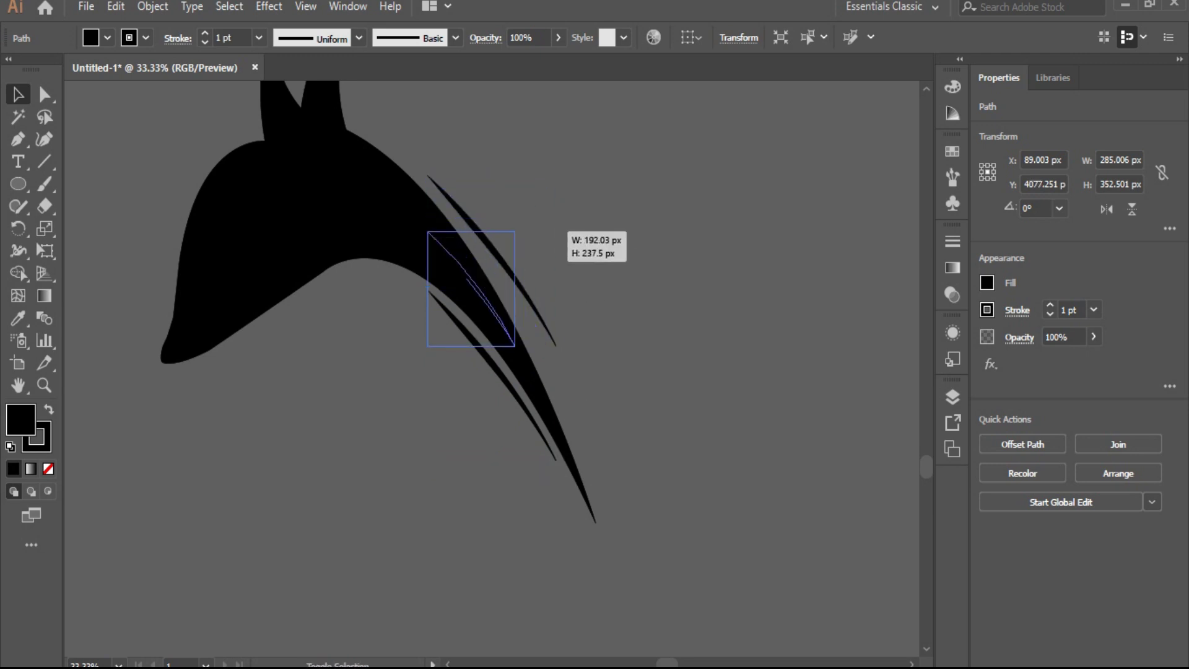
{"action": "mouse_move", "coordinate": [469, 291]}
{"action": "left_mouse_down"}
{"action": "mouse_move", "coordinate": [469, 204]}
{"action": "mouse_move", "coordinate": [436, 195]}
{"action": "left_mouse_up"}
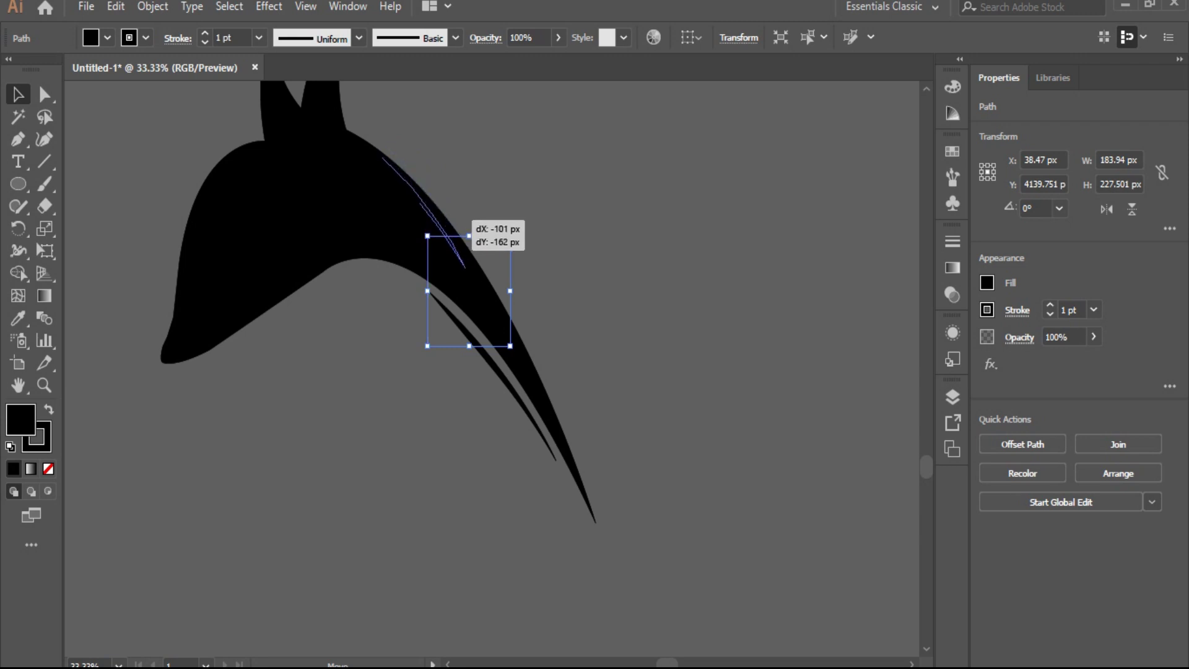
{"action": "left_click_drag", "start_coordinate": [449, 194], "coordinate": [441, 218]}
{"action": "left_click_drag", "start_coordinate": [476, 281], "coordinate": [516, 288]}
Subtract the smaller sliver from the head with Shape Builder to carve the second stripe.
{"action": "key", "text": "z"}
{"action": "left_click", "coordinate": [265, 186]}
{"action": "key", "text": "shift+m"}
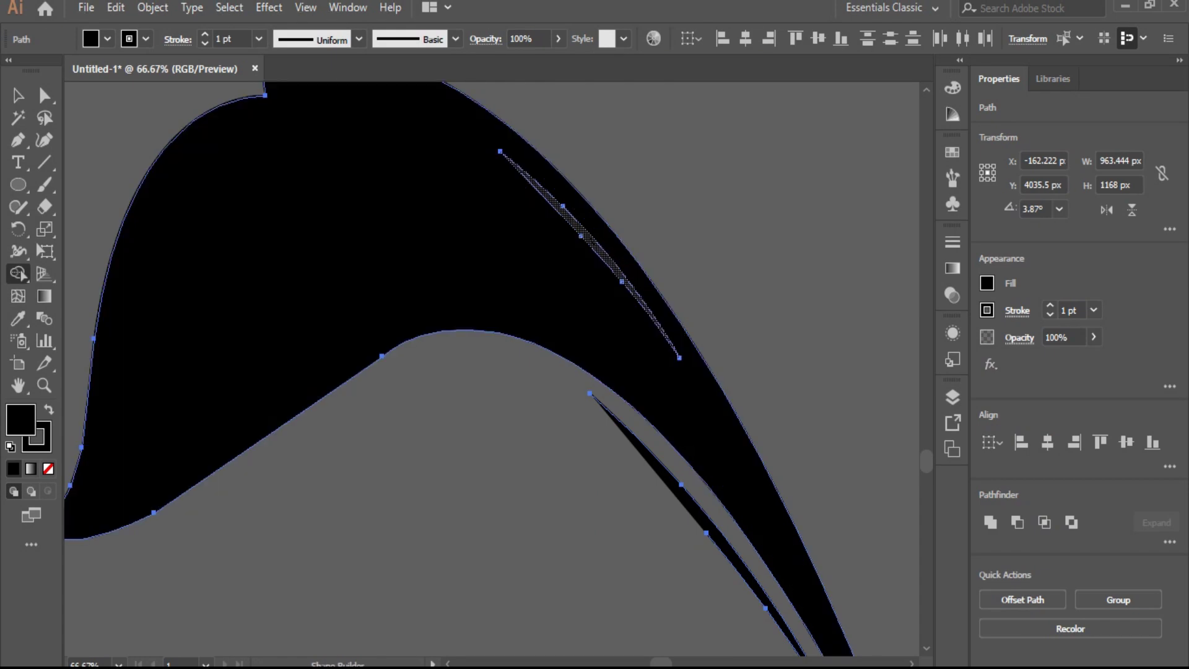
{"action": "left_click", "coordinate": [588, 248]}
{"action": "key", "text": "v"}
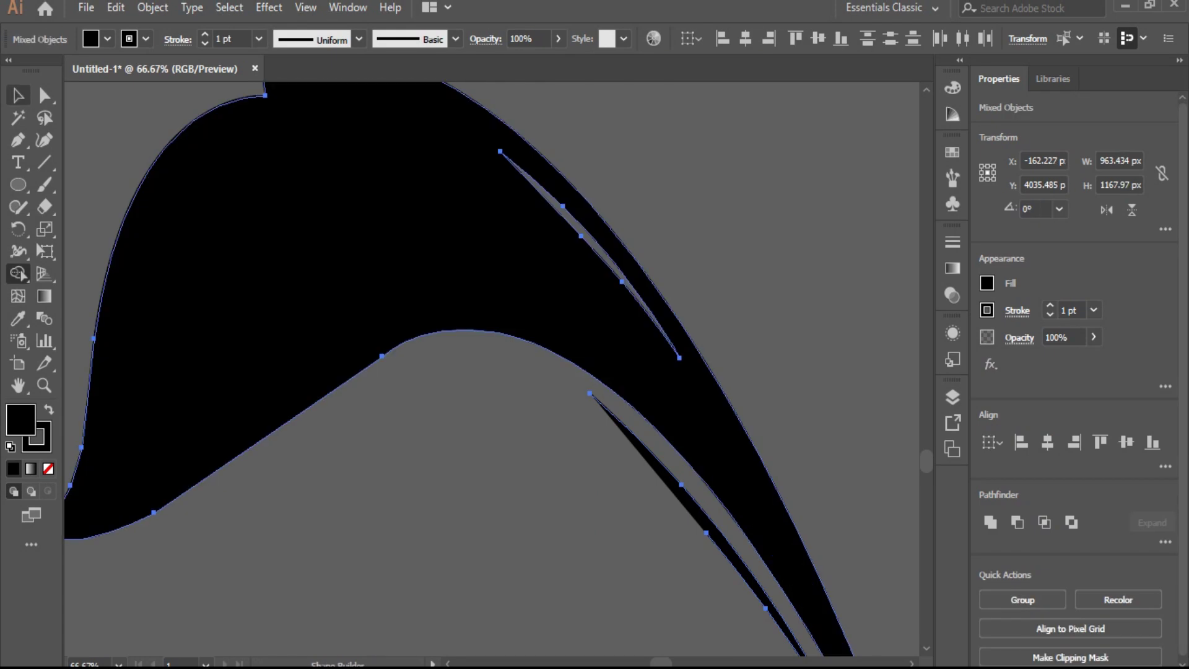
{"action": "key", "text": "v"}
{"action": "key", "text": "ctrl+shift+a"}
{"action": "key", "text": "ctrl+minus"}
{"action": "key", "text": "ctrl+minus"}
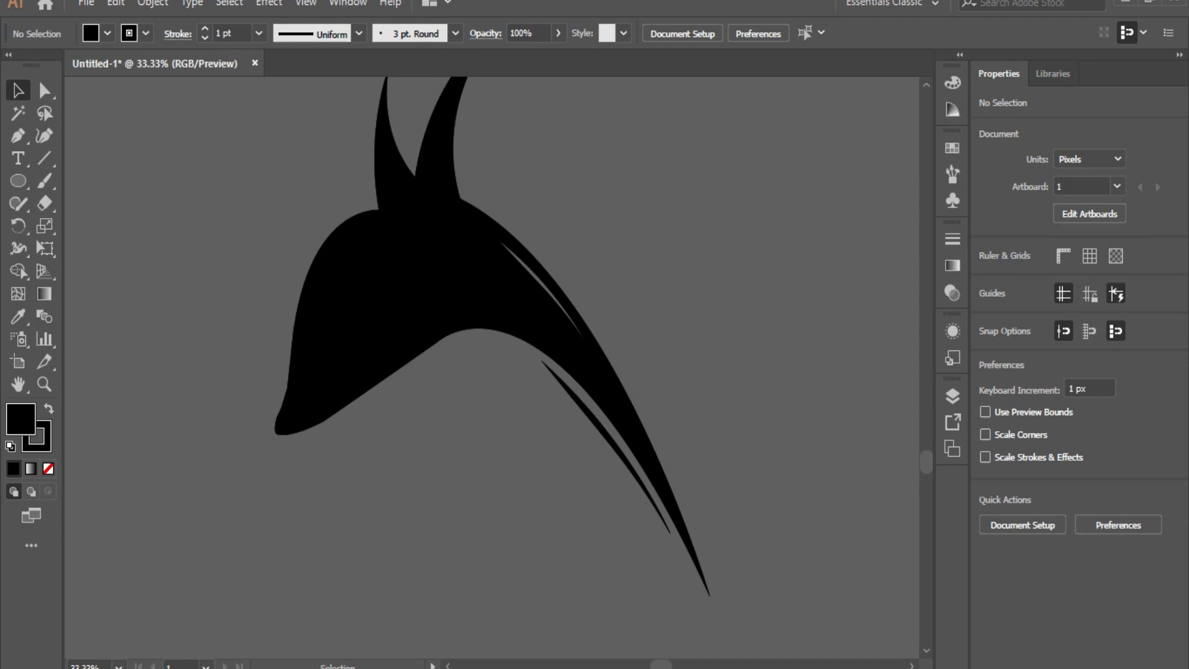
Draw a 35 by 21 px ellipse and delete its bottom point to leave an arc.
{"action": "key", "text": "l"}
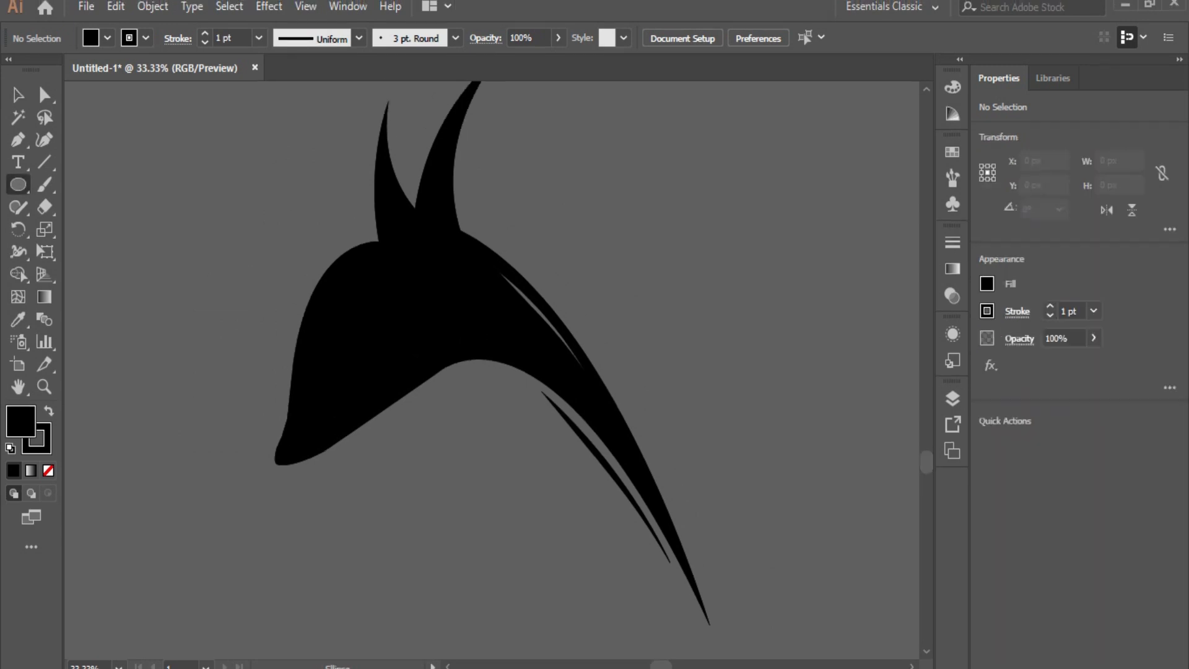
{"action": "left_click_drag", "start_coordinate": [188, 508], "coordinate": [204, 517]}
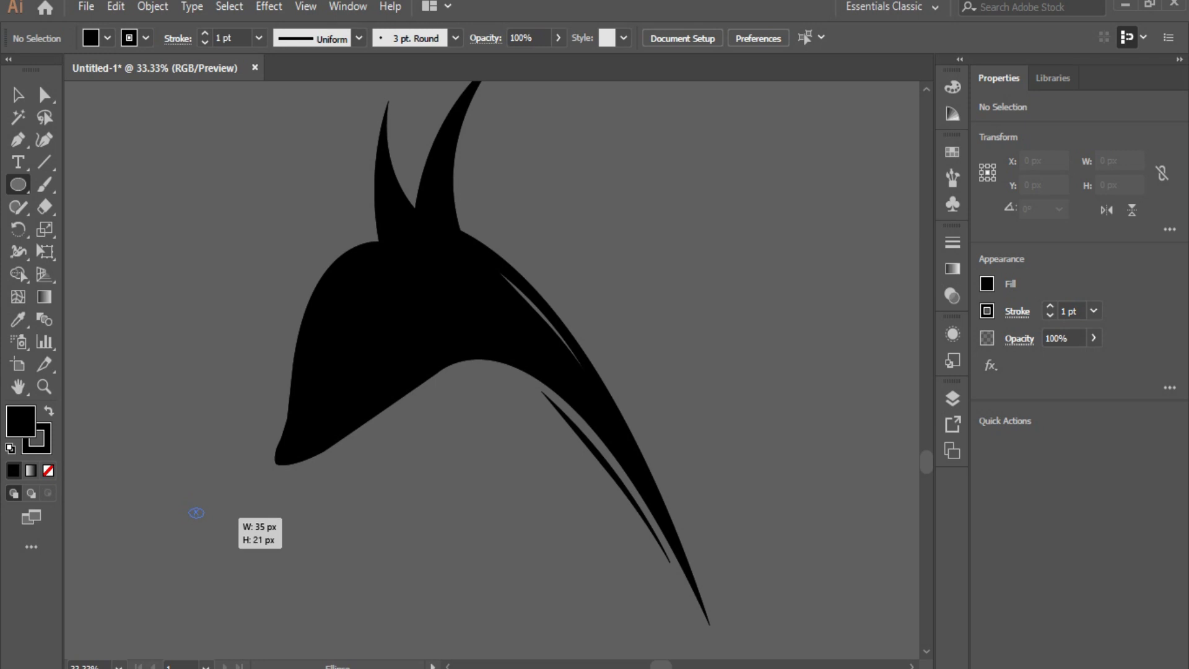
{"action": "left_click_drag", "start_coordinate": [196, 513], "coordinate": [196, 511]}
{"action": "key", "text": "shift+grave"}
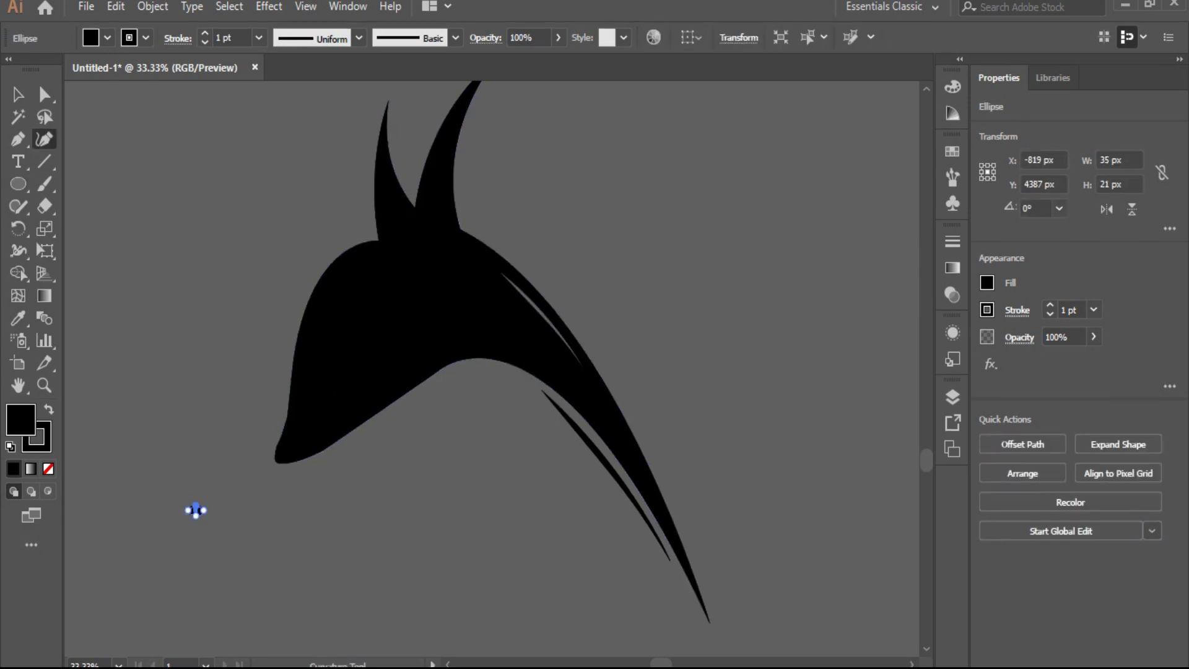
{"action": "key", "text": "ctrl+plus"}
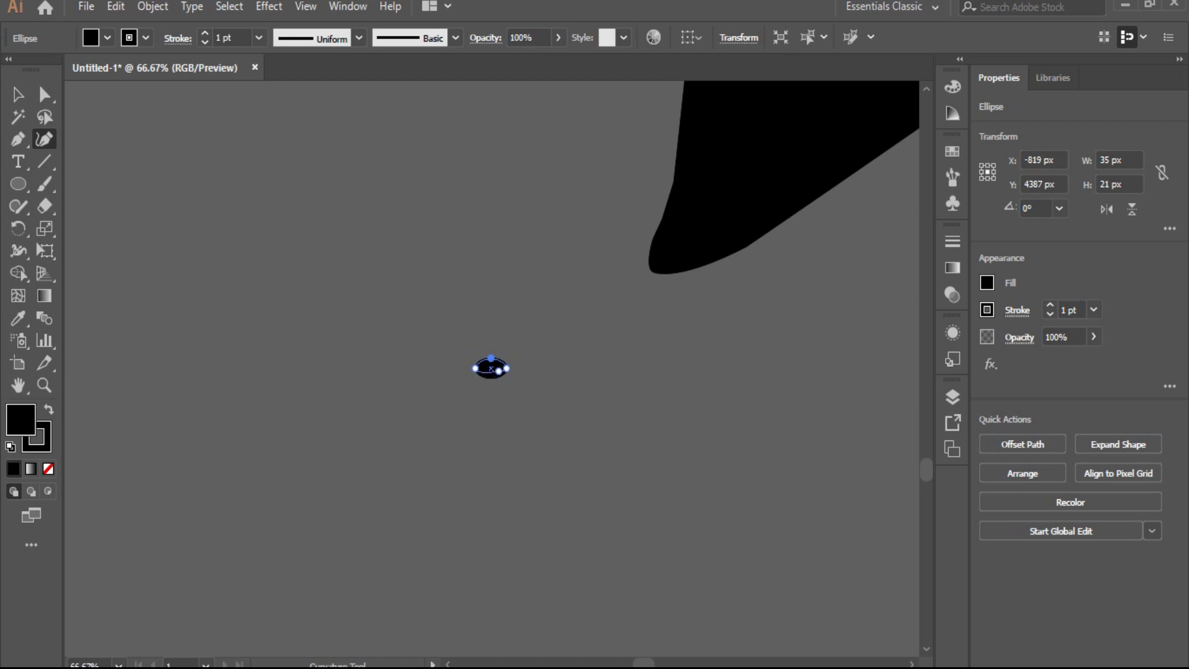
{"action": "key", "text": "Delete"}
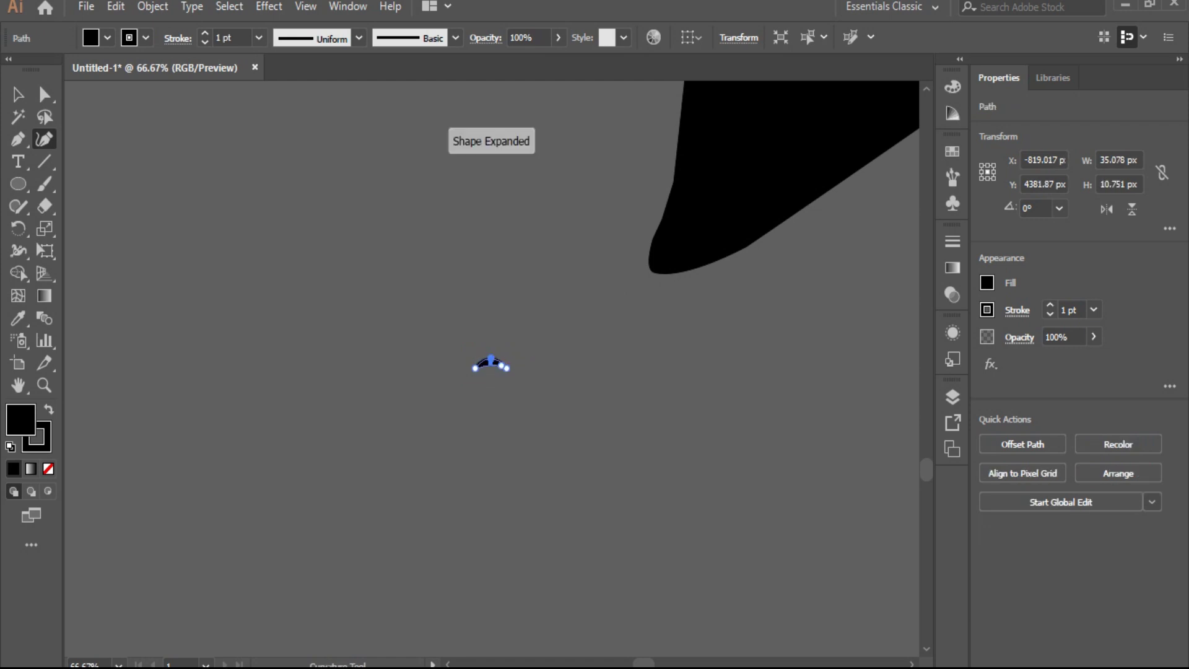
{"action": "key", "text": "ctrl+minus"}
{"action": "key", "text": "ctrl+minus"}
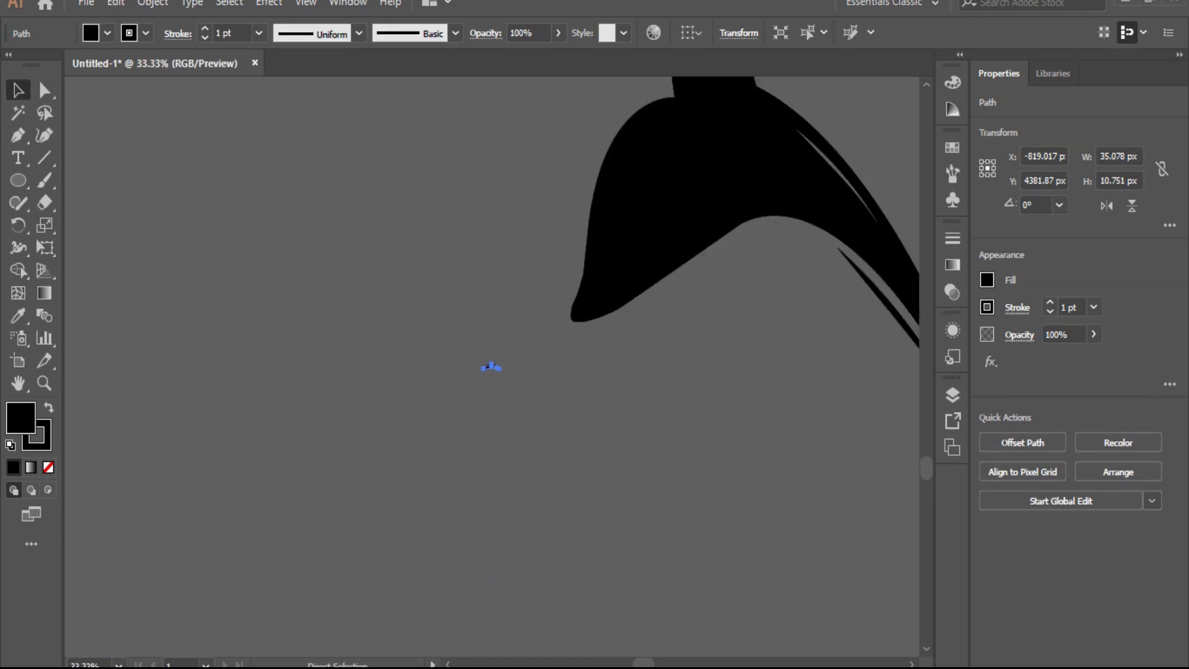
Move the arc onto the head as the eye and rotate it to 51.74°.
{"action": "scroll", "coordinate": [491, 279], "scroll_direction": "right", "scroll_amount": 3}
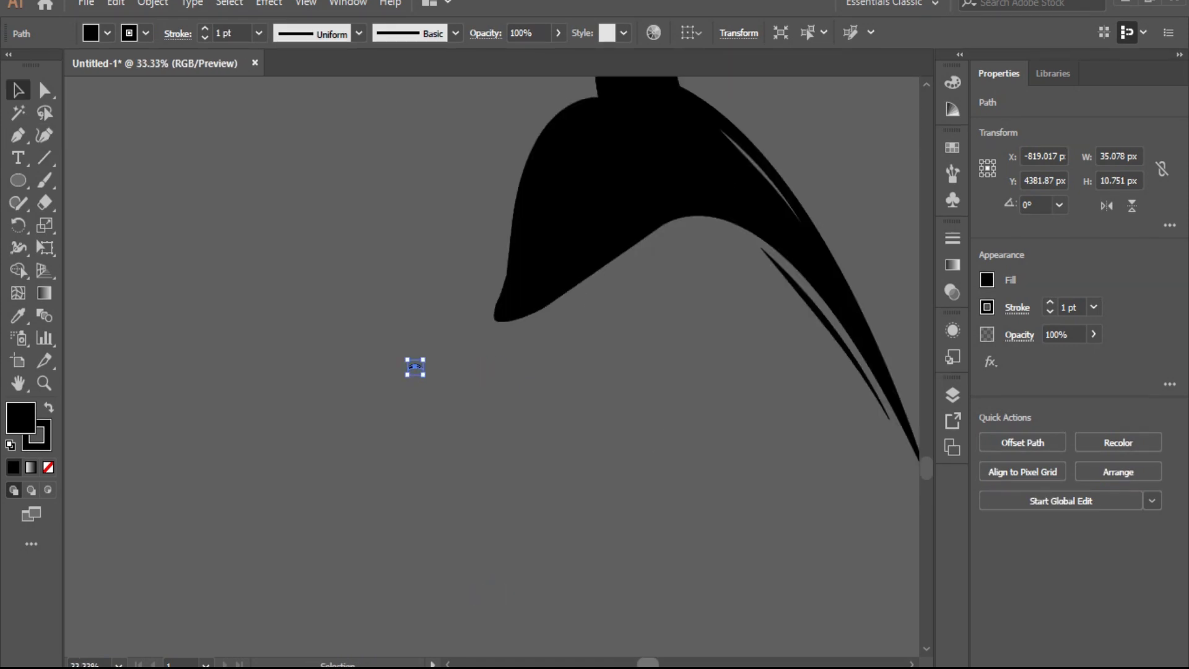
{"action": "scroll", "coordinate": [492, 278], "scroll_direction": "right", "scroll_amount": 2}
{"action": "scroll", "coordinate": [371, 509], "scroll_direction": "up", "scroll_amount": 2}
{"action": "scroll", "coordinate": [371, 509], "scroll_direction": "up", "scroll_amount": 2}
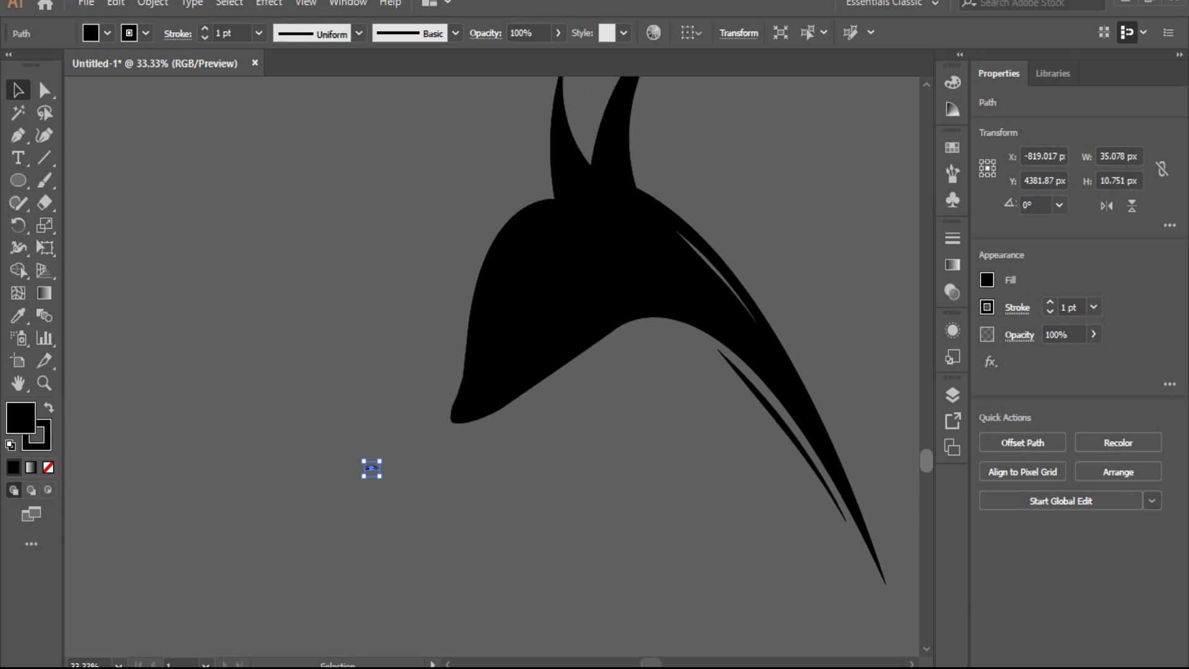
{"action": "scroll", "coordinate": [372, 509], "scroll_direction": "up", "scroll_amount": 2}
{"action": "left_click_drag", "start_coordinate": [372, 509], "coordinate": [490, 364]}
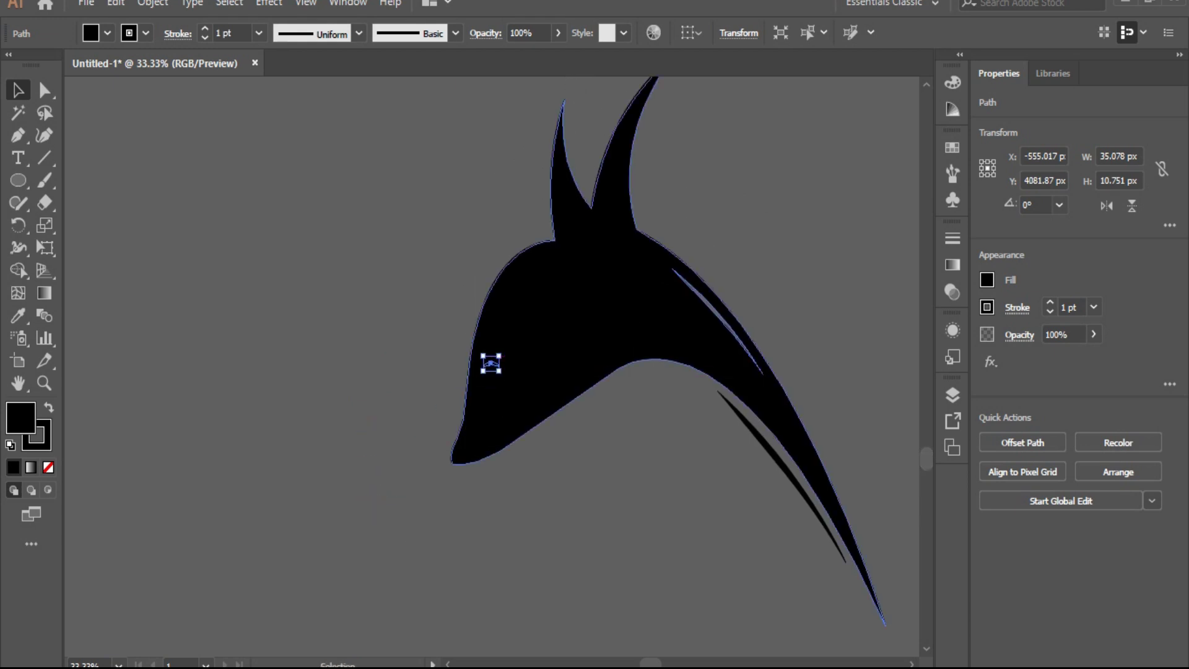
{"action": "key", "text": "a"}
{"action": "key", "text": "ctrl+equal"}
{"action": "key", "text": "ctrl+equal"}
{"action": "key", "text": "v"}
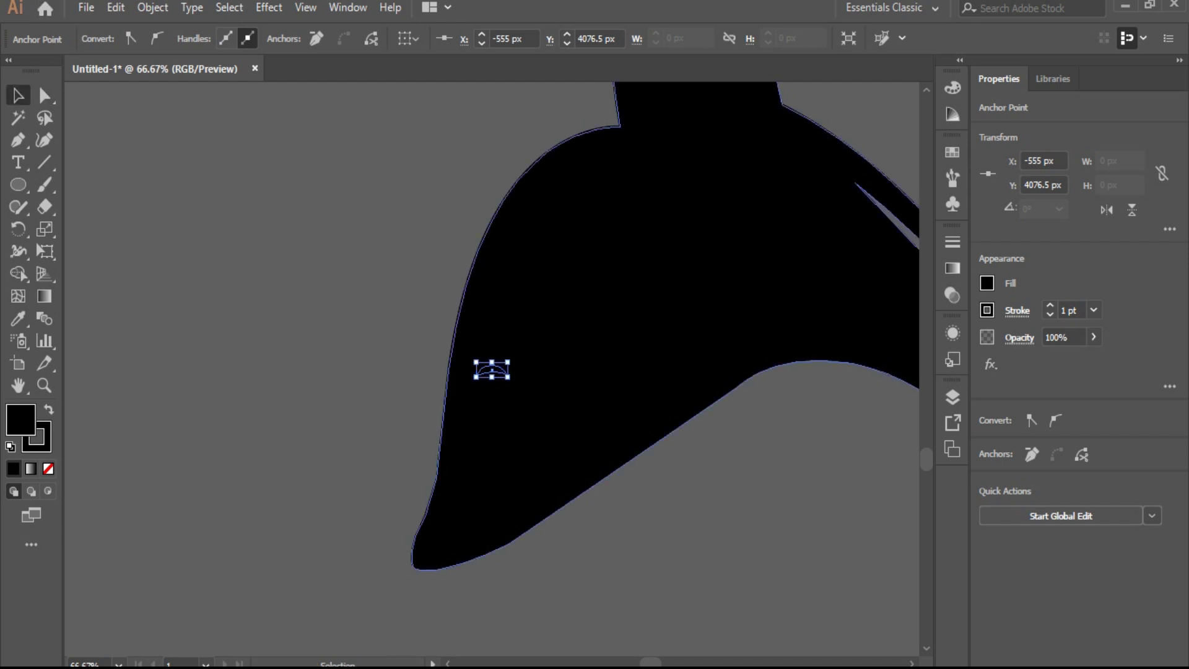
{"action": "mouse_move", "coordinate": [510, 378]}
{"action": "left_mouse_down"}
{"action": "mouse_move", "coordinate": [567, 337]}
{"action": "mouse_move", "coordinate": [571, 395]}
{"action": "mouse_move", "coordinate": [471, 426]}
{"action": "mouse_move", "coordinate": [545, 339]}
{"action": "mouse_move", "coordinate": [475, 356]}
{"action": "left_mouse_up"}
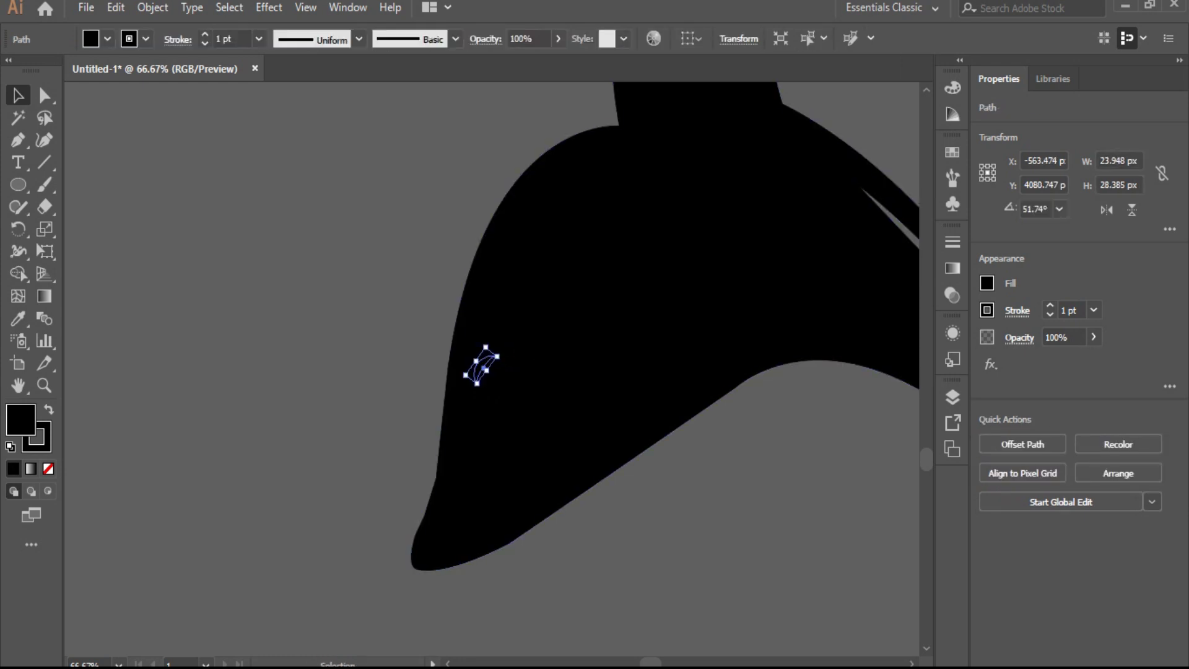
{"action": "key", "text": "ctrl+shift+a"}
Cut the eye shape out of the head with Shape Builder.
{"action": "left_click_drag", "start_coordinate": [393, 297], "coordinate": [685, 512]}
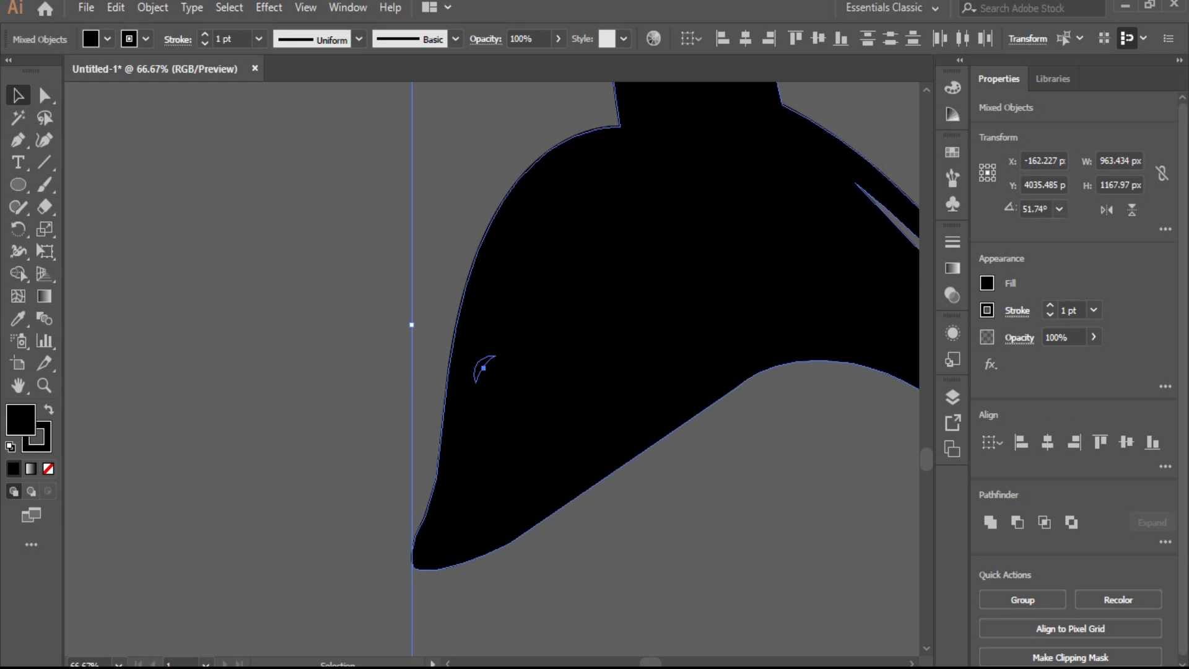
{"action": "left_click", "coordinate": [18, 273]}
{"action": "left_click", "coordinate": [483, 365], "text": "alt"}
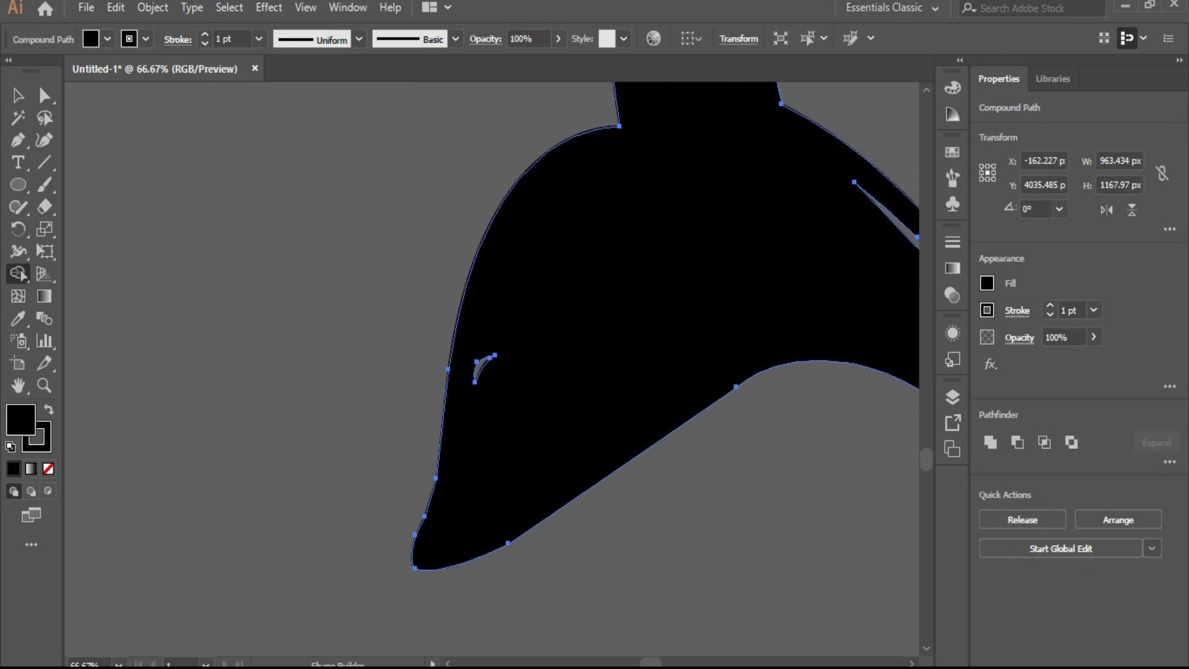
{"action": "key", "text": "ctrl+shift+a"}
{"action": "left_click", "coordinate": [18, 137]}
Draw a mouth line along the muzzle and subtract it as a thin slit.
{"action": "mouse_move", "coordinate": [418, 578]}
{"action": "left_mouse_down"}
{"action": "mouse_move", "coordinate": [474, 502]}
{"action": "mouse_move", "coordinate": [464, 579]}
{"action": "left_mouse_up"}
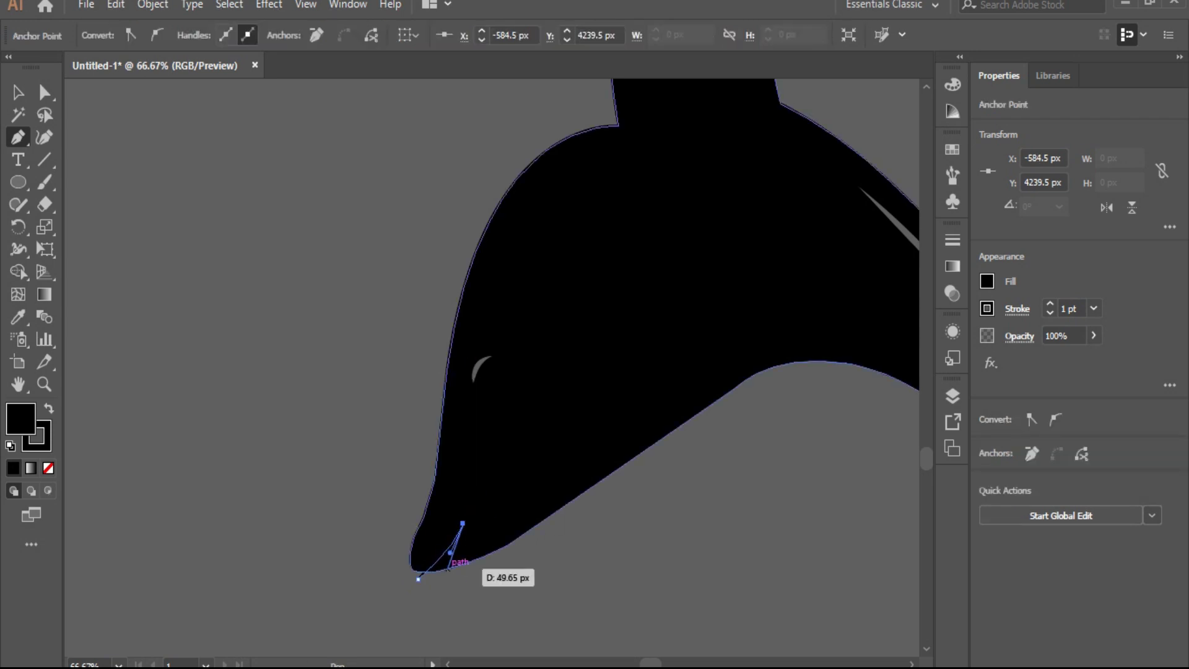
{"action": "left_click_drag", "start_coordinate": [463, 579], "coordinate": [423, 579]}
{"action": "key", "text": "ctrl+a"}
{"action": "key", "text": "shift+m"}
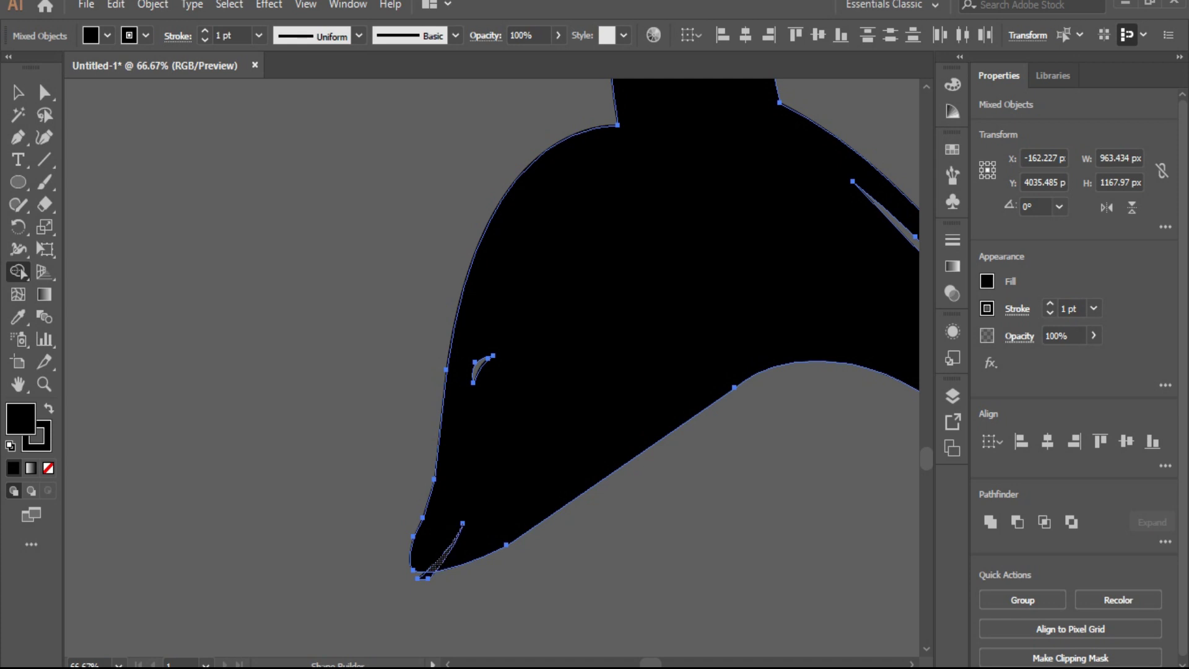
{"action": "left_click", "coordinate": [426, 574]}
{"action": "key", "text": "v"}
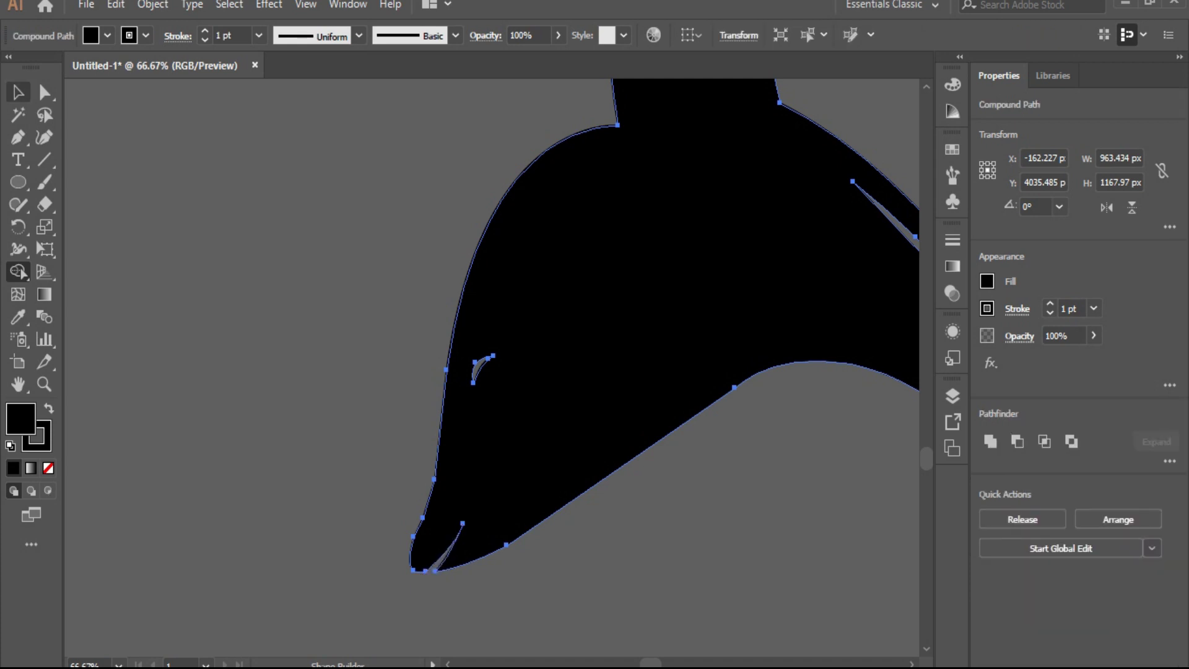
{"action": "key", "text": "ctrl+shift+a"}
Round the mouth corner anchor to 18.51 px and reframe the whole head.
{"action": "key", "text": "a"}
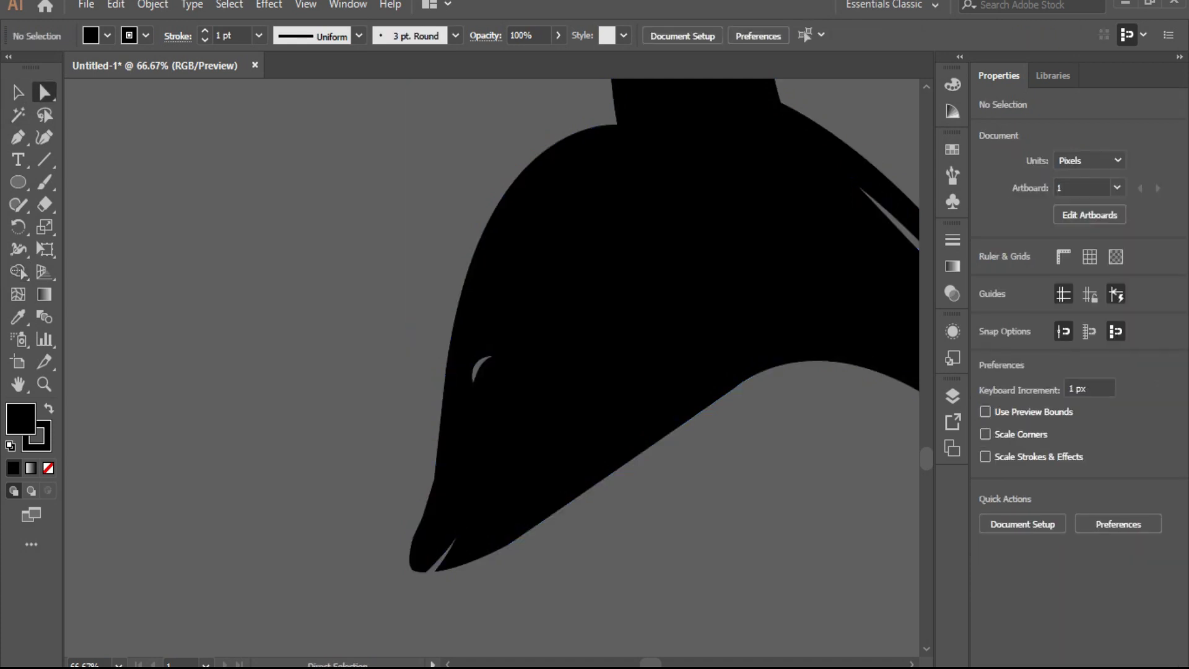
{"action": "left_click", "coordinate": [425, 570]}
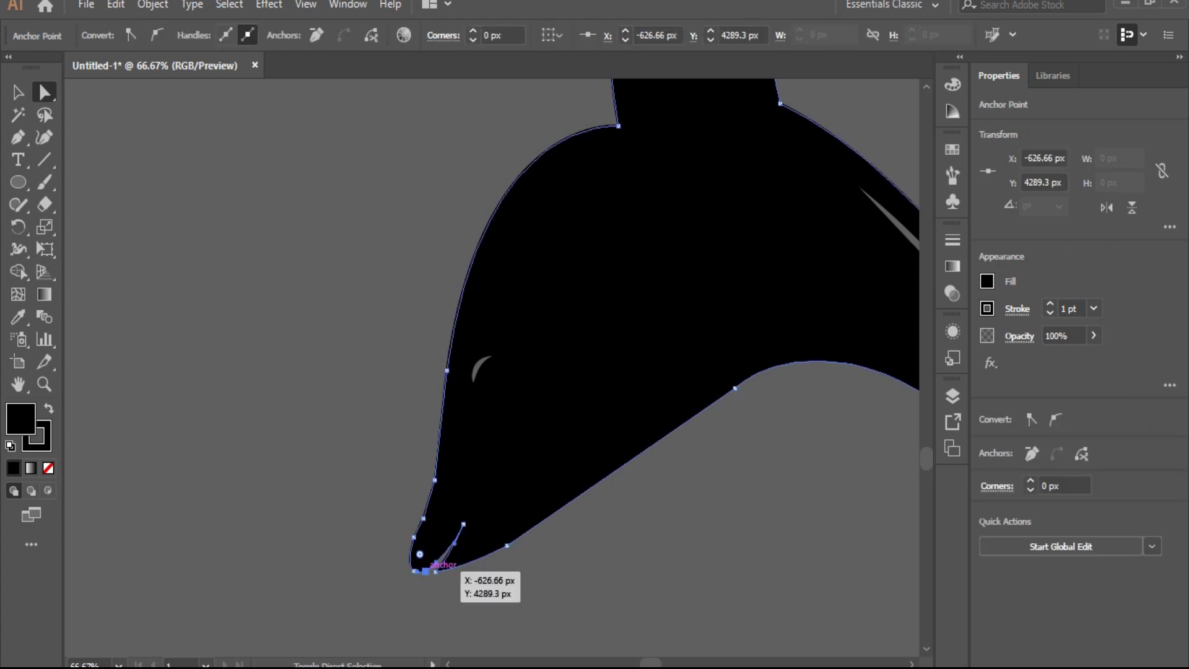
{"action": "left_click_drag", "start_coordinate": [420, 554], "coordinate": [419, 550]}
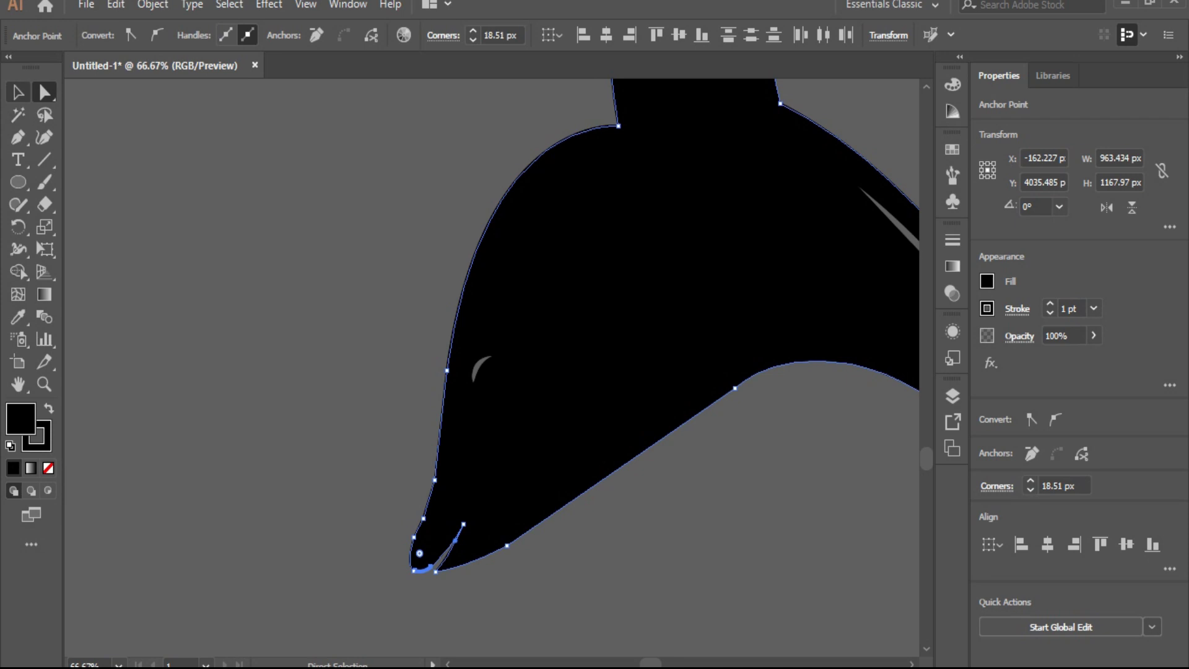
{"action": "left_click", "coordinate": [411, 324], "text": "ctrl"}
{"action": "key", "text": "ctrl+minus"}
{"action": "key", "text": "ctrl+minus"}
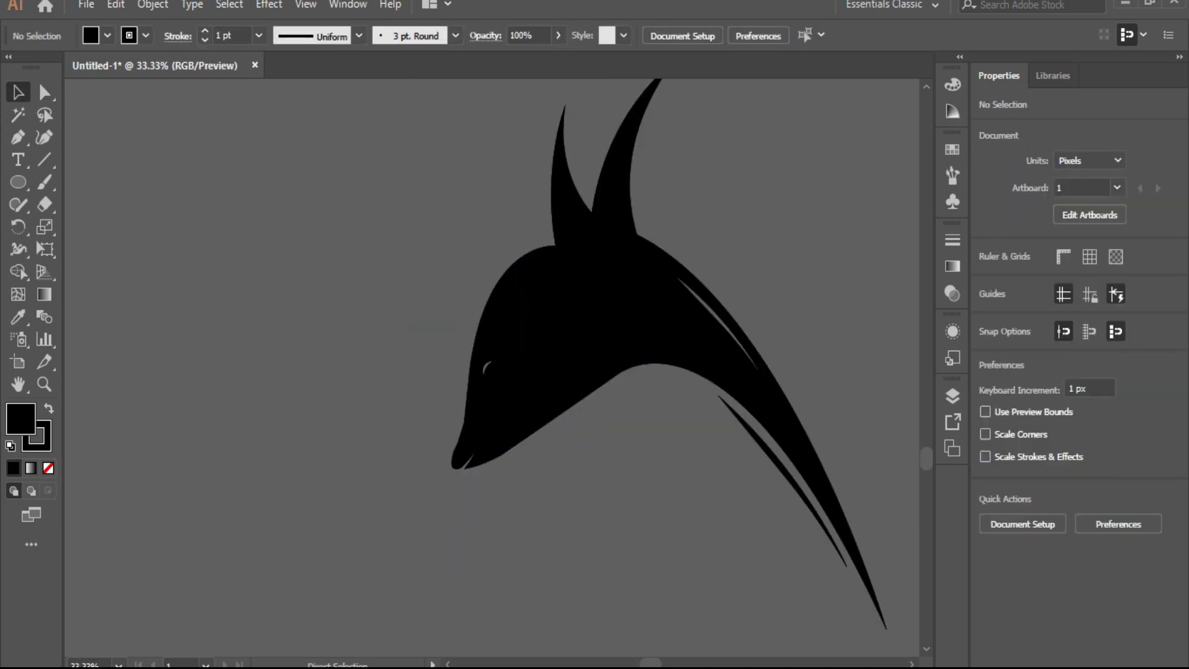
{"action": "key", "text": "ctrl+minus"}
{"action": "key", "text": "ctrl+plus"}
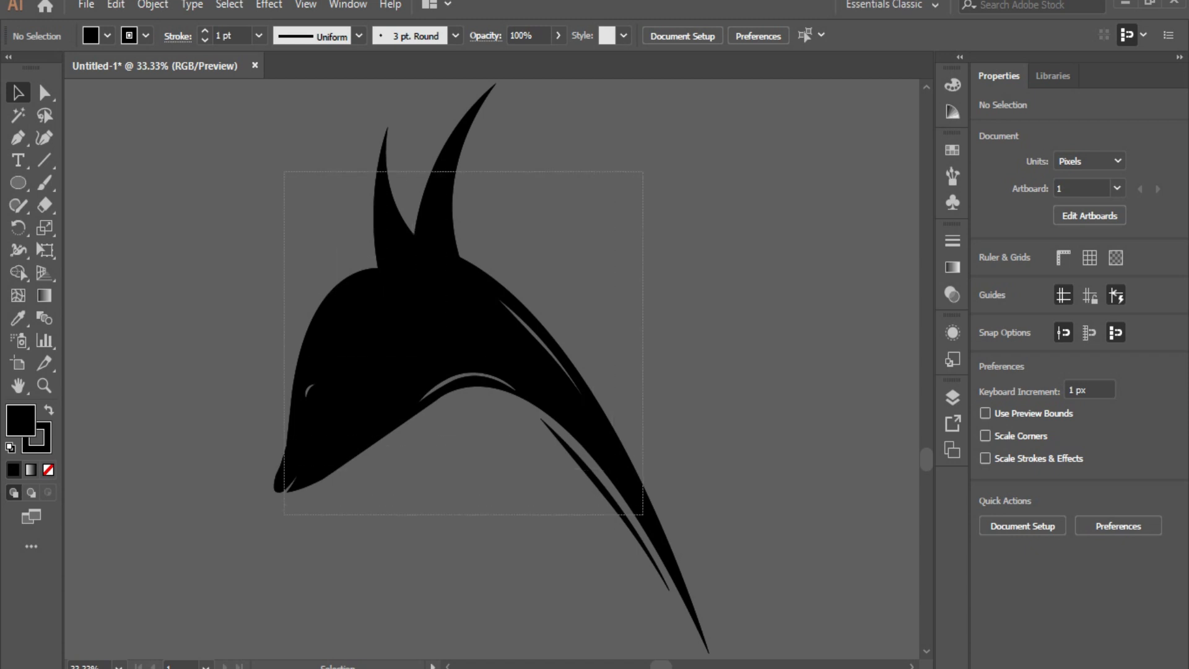
Select the head artwork, nudge it, and apply a purple-to-orange gradient swatch fill.
{"action": "left_click_drag", "start_coordinate": [330, 283], "coordinate": [712, 654]}
{"action": "left_click_drag", "start_coordinate": [479, 332], "coordinate": [495, 328]}
{"action": "left_click", "coordinate": [107, 36]}
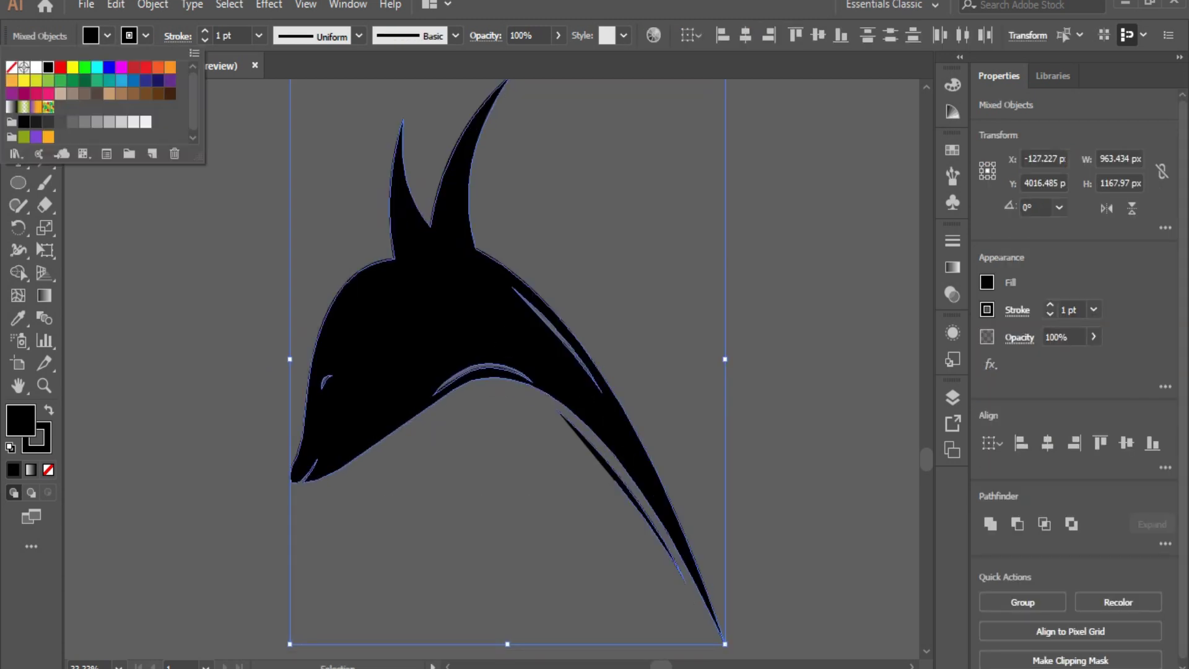
{"action": "left_click", "coordinate": [36, 106]}
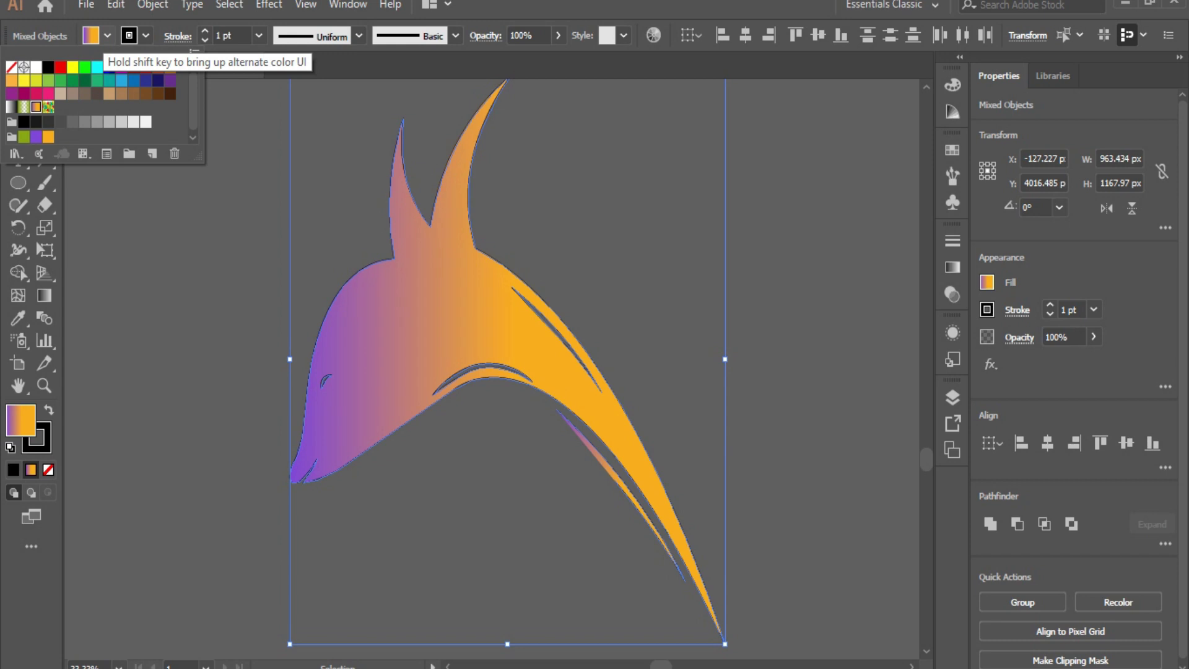
{"action": "key", "text": "Escape"}
{"action": "left_click", "coordinate": [44, 294]}
Set the left gradient stop to dark brown.
{"action": "double_click", "coordinate": [290, 358]}
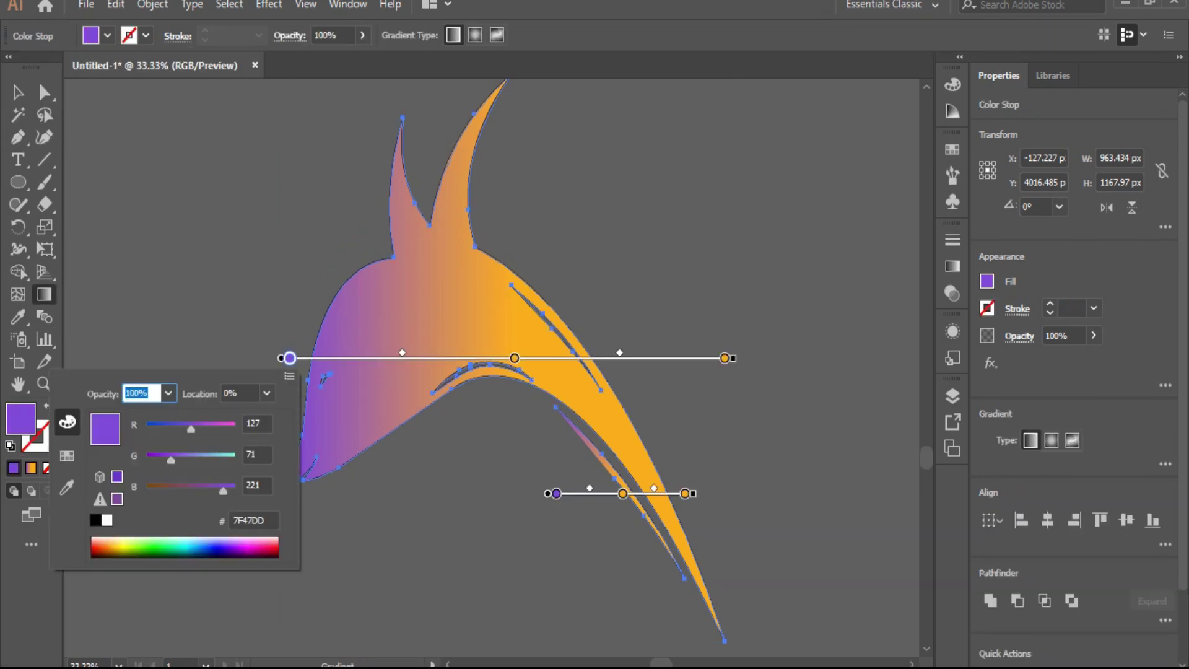
{"action": "left_click", "coordinate": [67, 455]}
{"action": "left_click", "coordinate": [165, 440]}
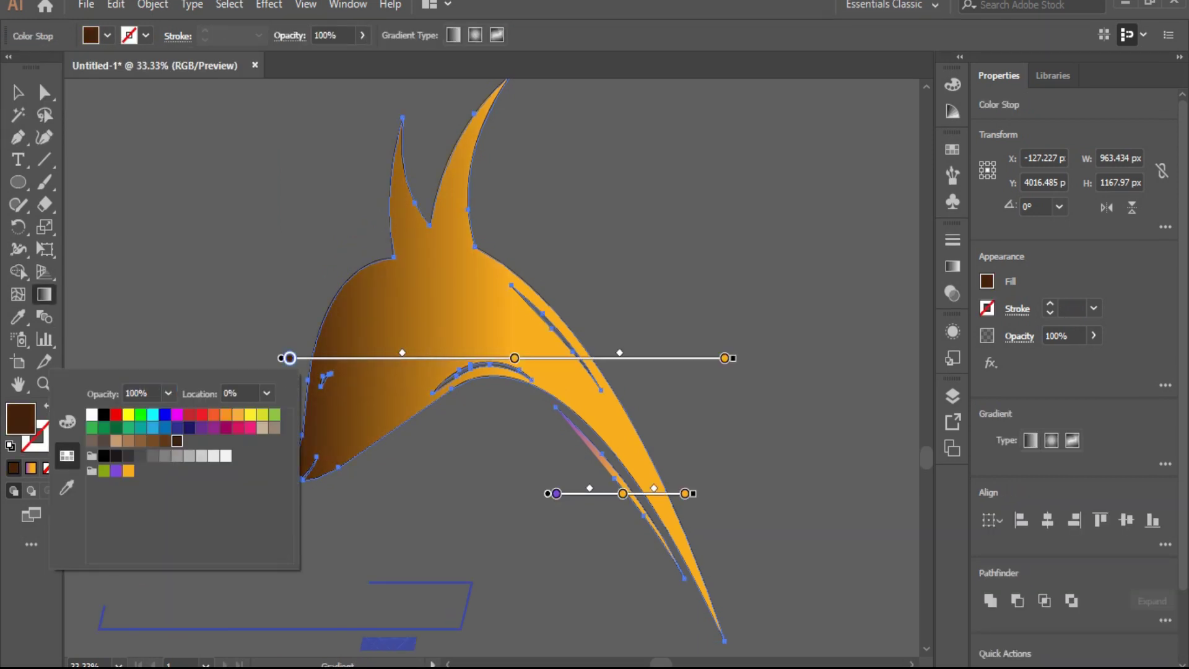
{"action": "double_click", "coordinate": [20, 418]}
{"action": "left_click", "coordinate": [539, 412]}
{"action": "left_click", "coordinate": [777, 221]}
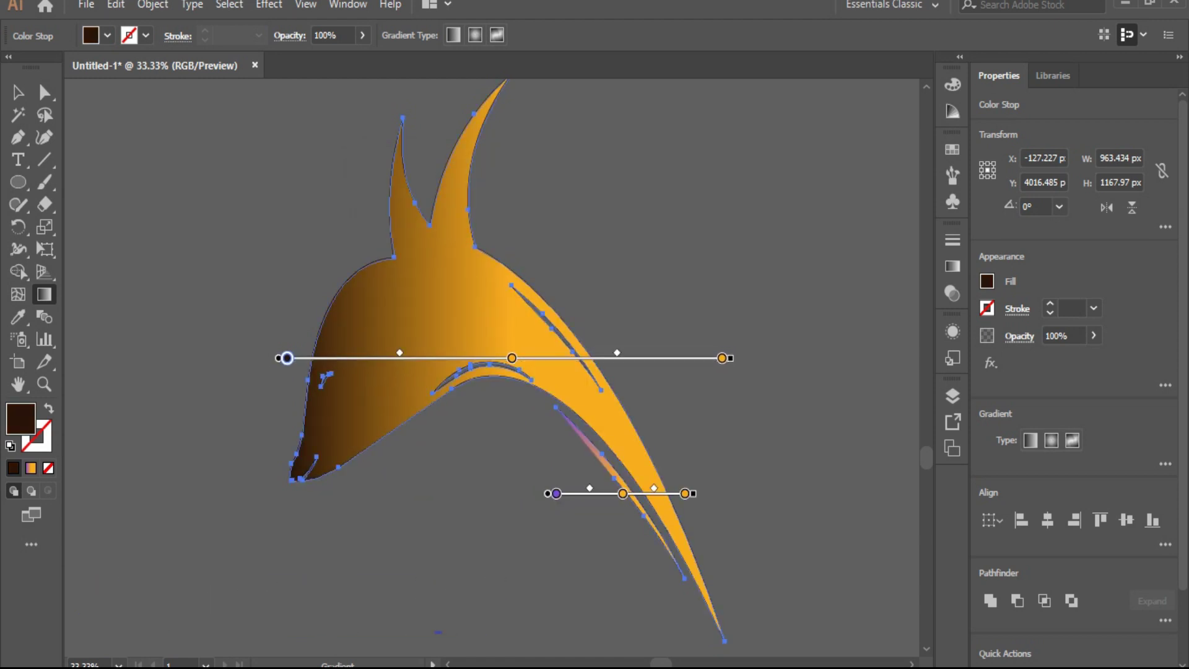
Angle the gradient diagonally toward the neck and set the top stop to orange-red.
{"action": "left_click_drag", "start_coordinate": [730, 358], "coordinate": [461, 650]}
{"action": "mouse_move", "coordinate": [287, 358]}
{"action": "left_mouse_down"}
{"action": "mouse_move", "coordinate": [390, 260]}
{"action": "mouse_move", "coordinate": [677, 470]}
{"action": "mouse_move", "coordinate": [645, 422]}
{"action": "mouse_move", "coordinate": [587, 507]}
{"action": "left_mouse_up"}
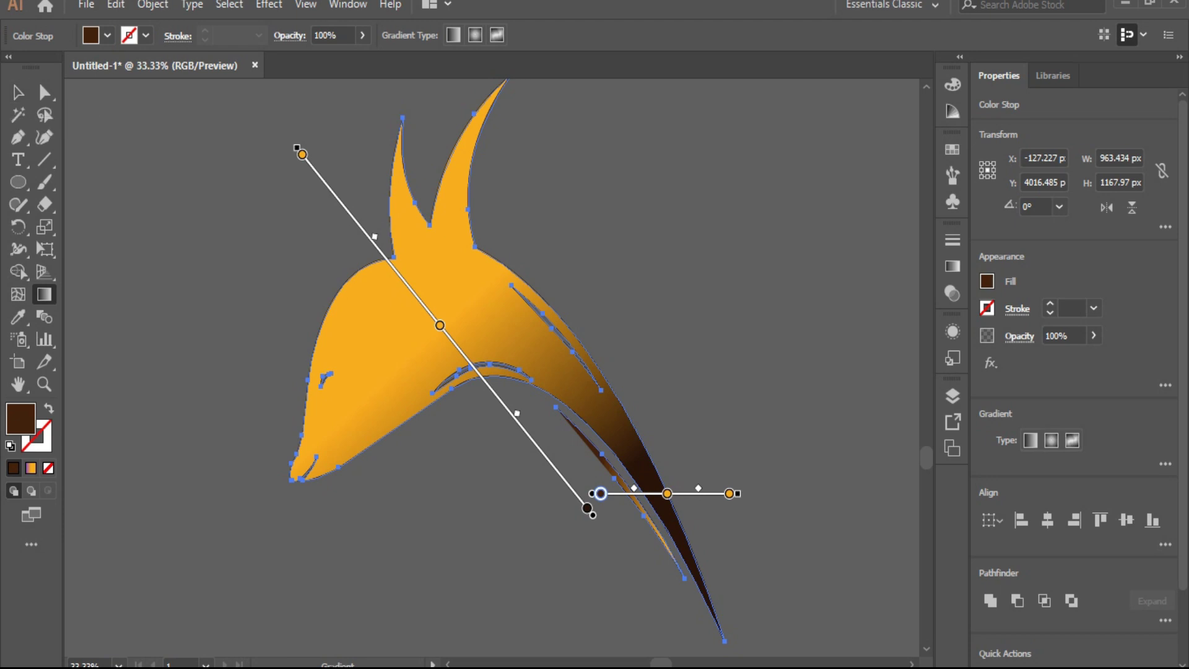
{"action": "double_click", "coordinate": [302, 154]}
{"action": "left_click", "coordinate": [213, 211]}
{"action": "left_click_drag", "start_coordinate": [301, 154], "coordinate": [352, 218]}
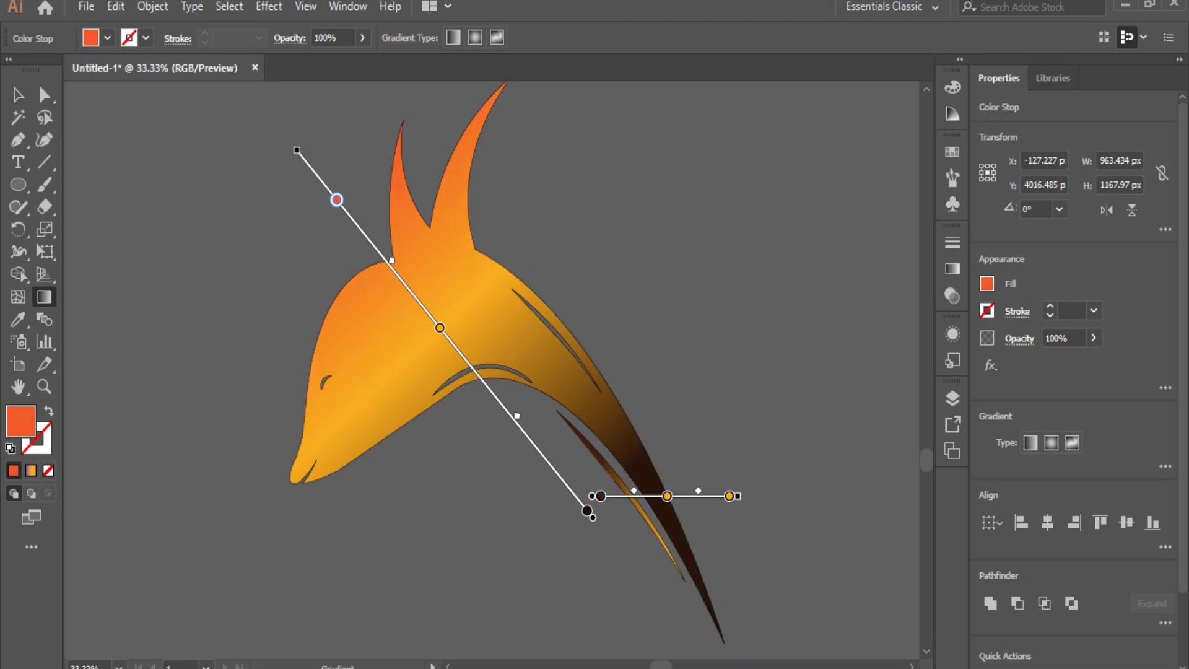
{"action": "key", "text": "ctrl+shift+a"}
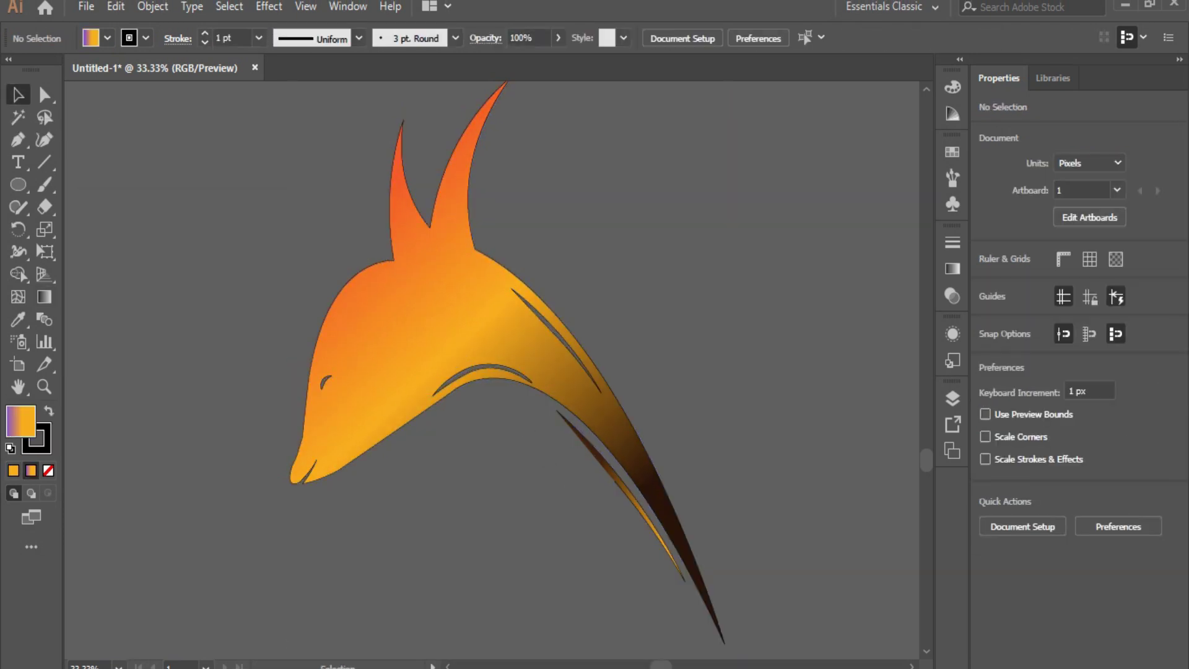
Draw a white artboard-sized rectangle and send it behind the antelope.
{"action": "key", "text": "v"}
{"action": "key", "text": "ctrl+a"}
{"action": "key", "text": "ctrl+shift+a"}
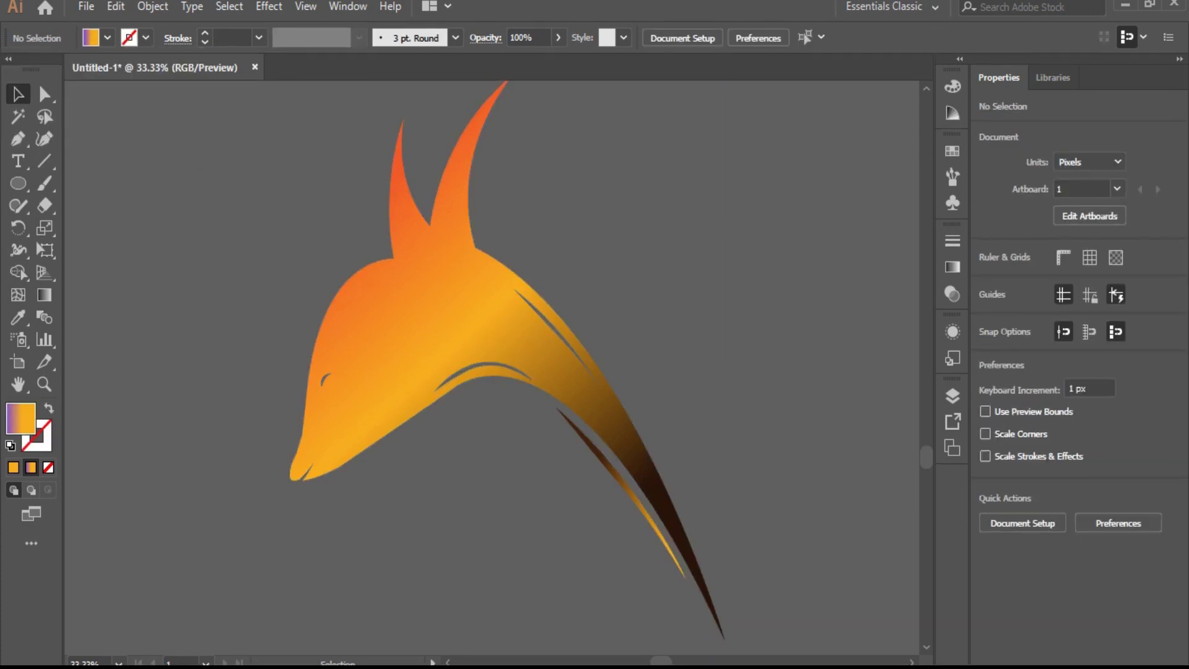
{"action": "key", "text": "m"}
{"action": "left_click_drag", "start_coordinate": [94, 97], "coordinate": [906, 640]}
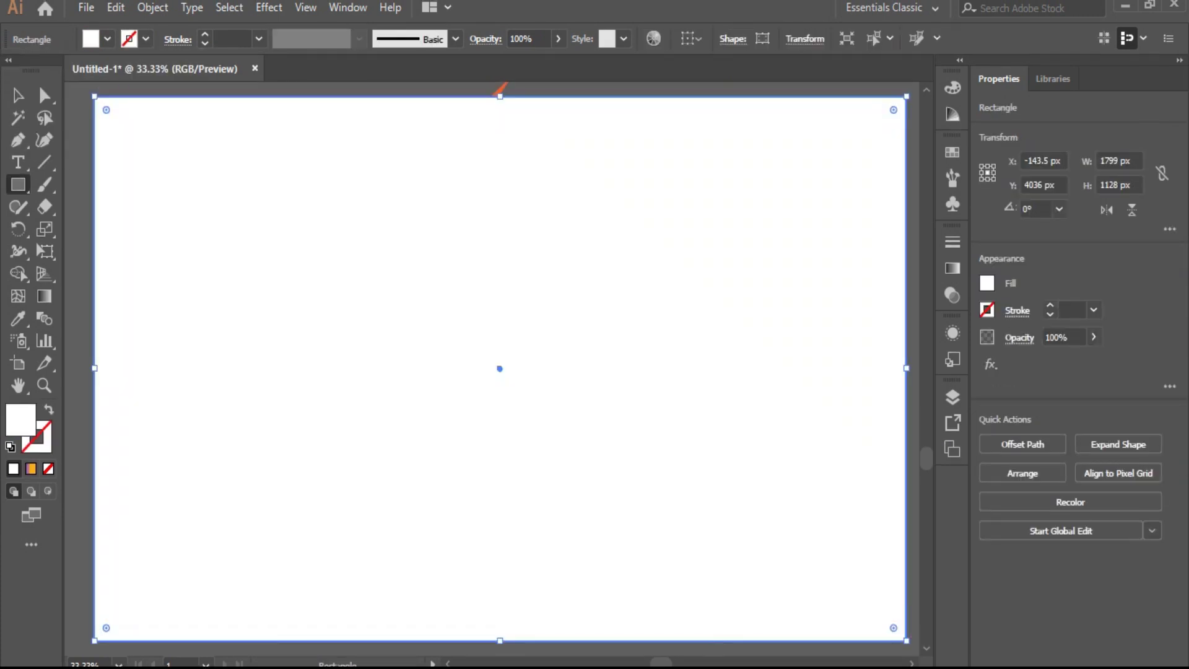
{"action": "right_click", "coordinate": [438, 285]}
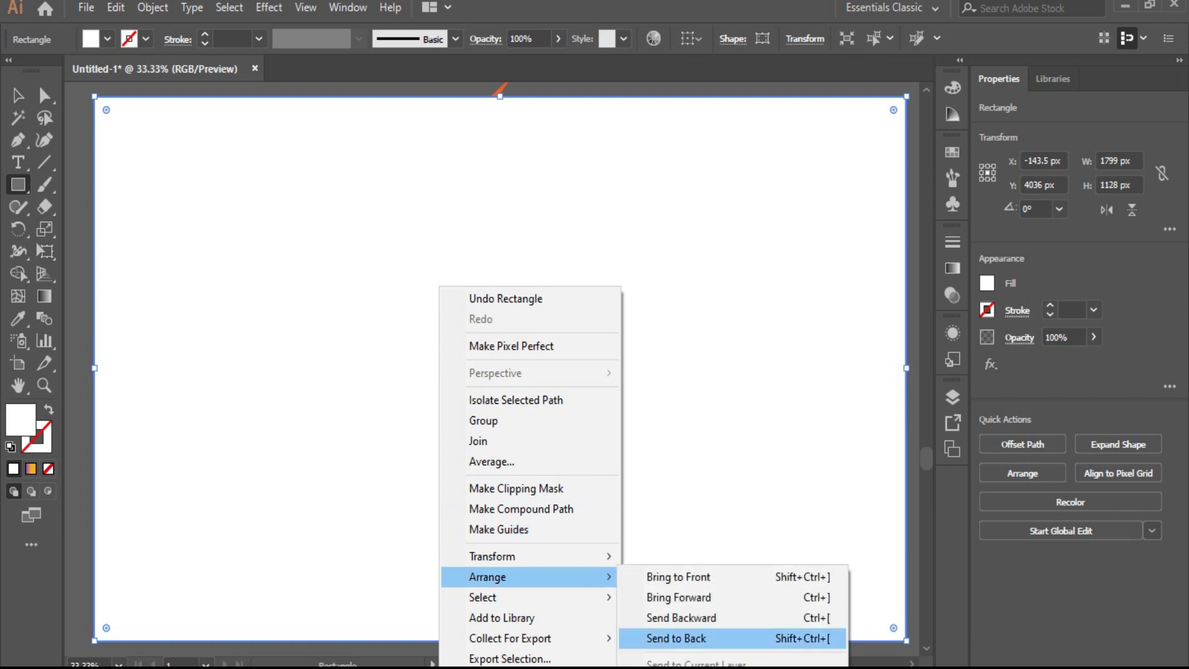
{"action": "left_click", "coordinate": [650, 637]}
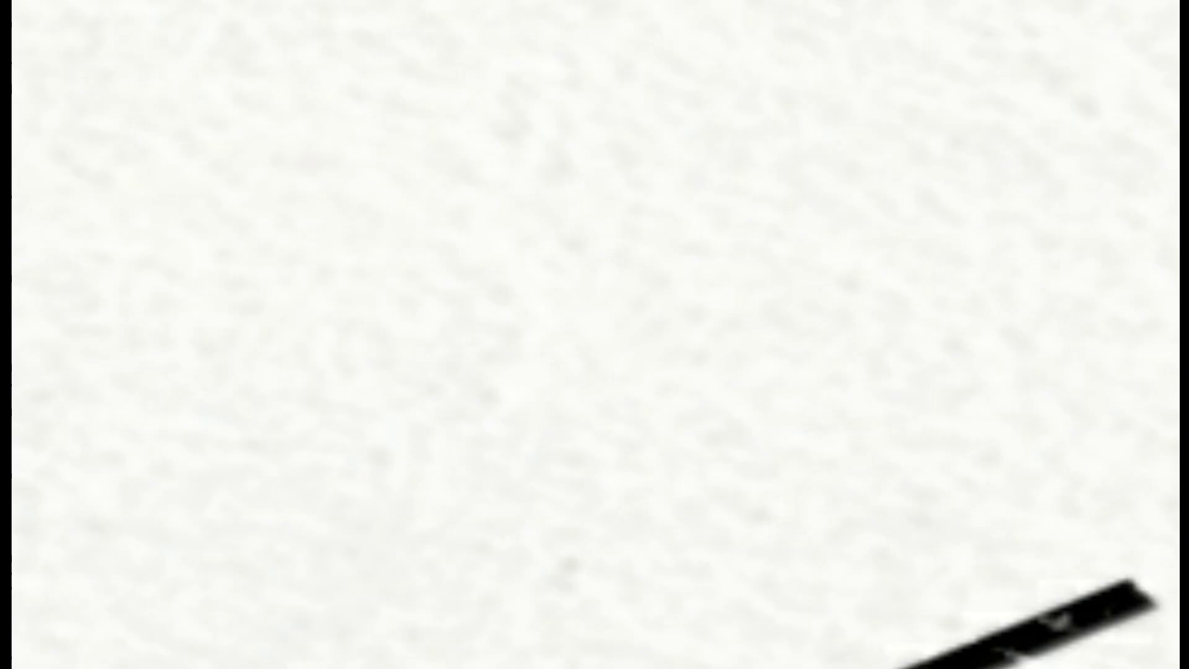